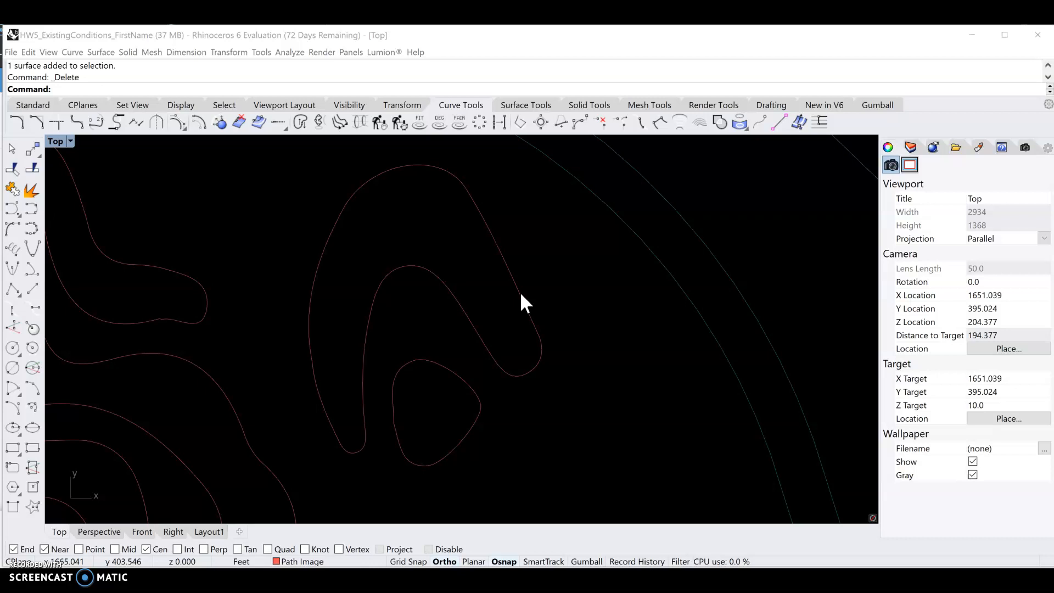
Create a planar surface from the arched closed curve on the Path Image layer.
{"action": "left_click", "coordinate": [519, 291]}
{"action": "key", "text": "F10"}
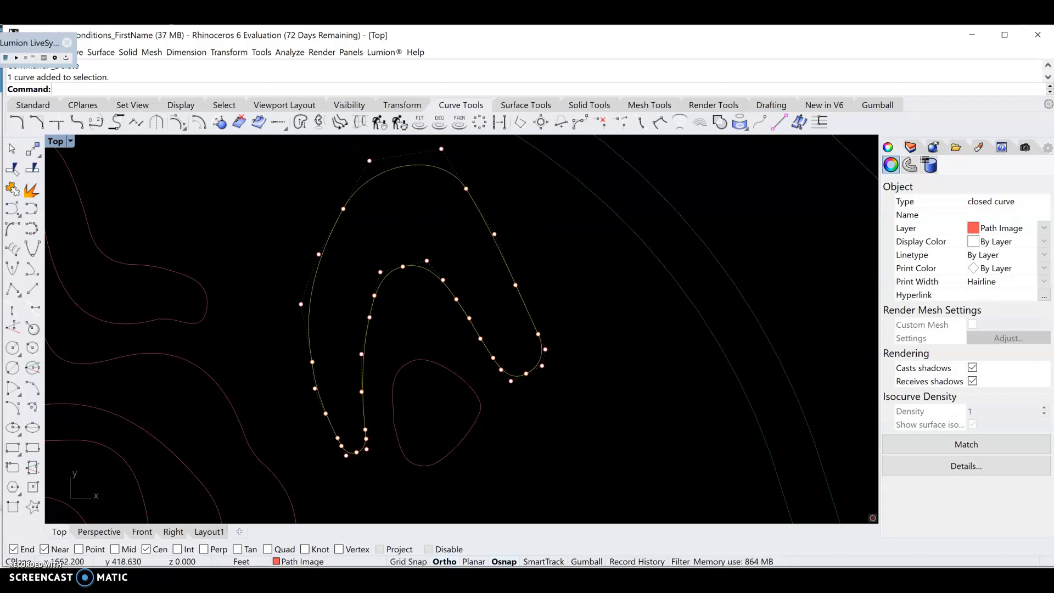
{"action": "type", "text": "Plan"}
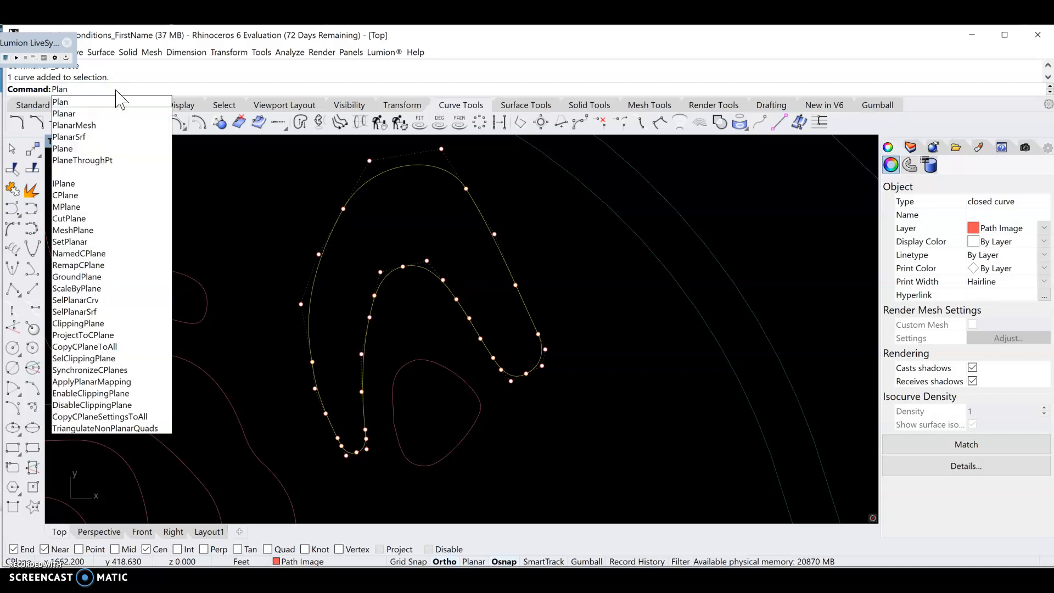
{"action": "left_click", "coordinate": [83, 136]}
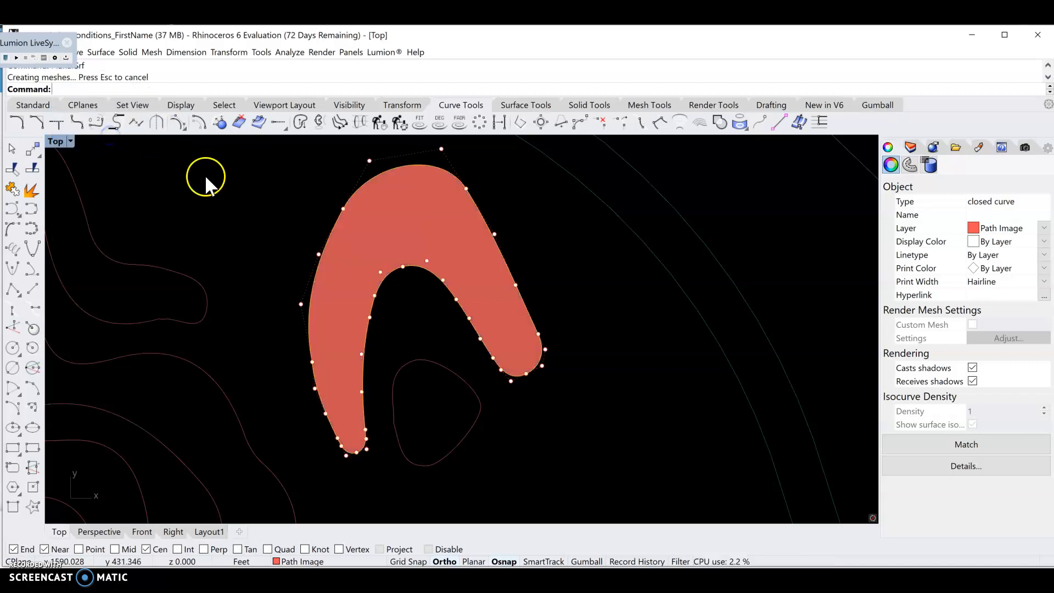
{"action": "left_click", "coordinate": [564, 285]}
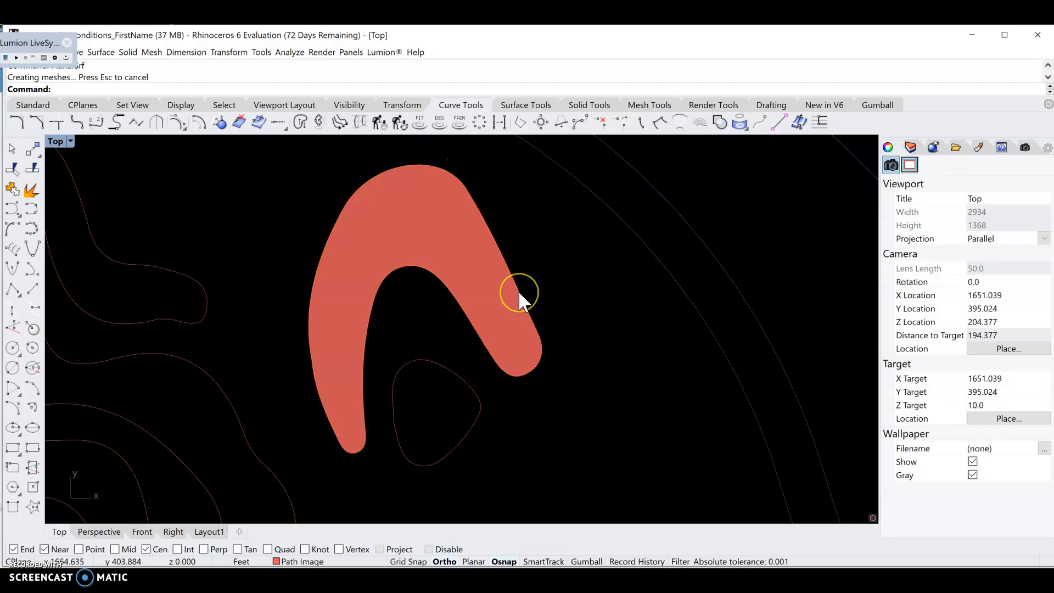
Delete the boundary curve around the arched planar surface, keeping the surface itself.
{"action": "left_click", "coordinate": [519, 292]}
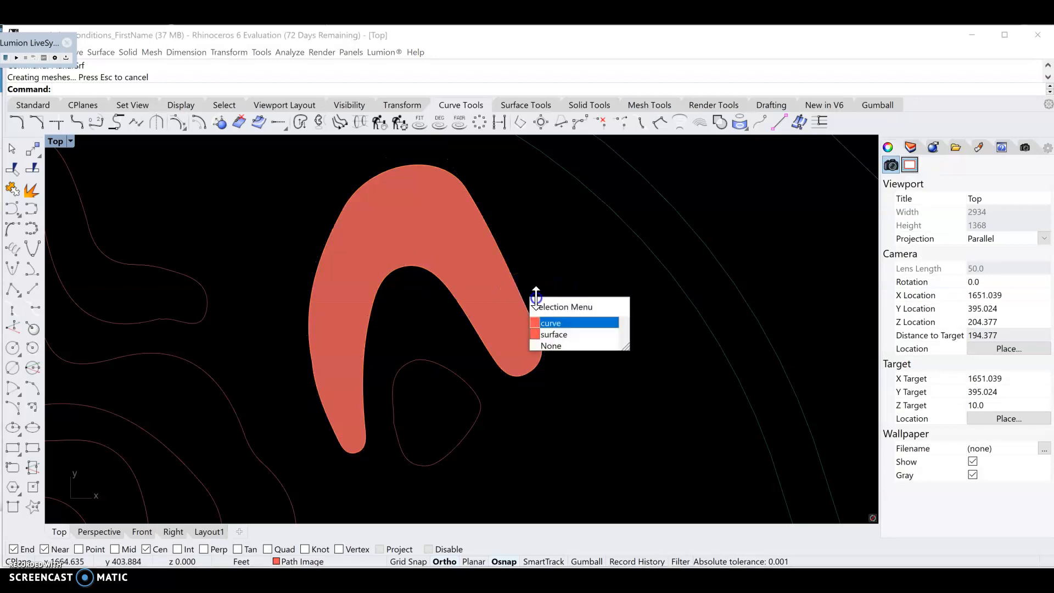
{"action": "left_click", "coordinate": [554, 321]}
{"action": "key", "text": "Delete"}
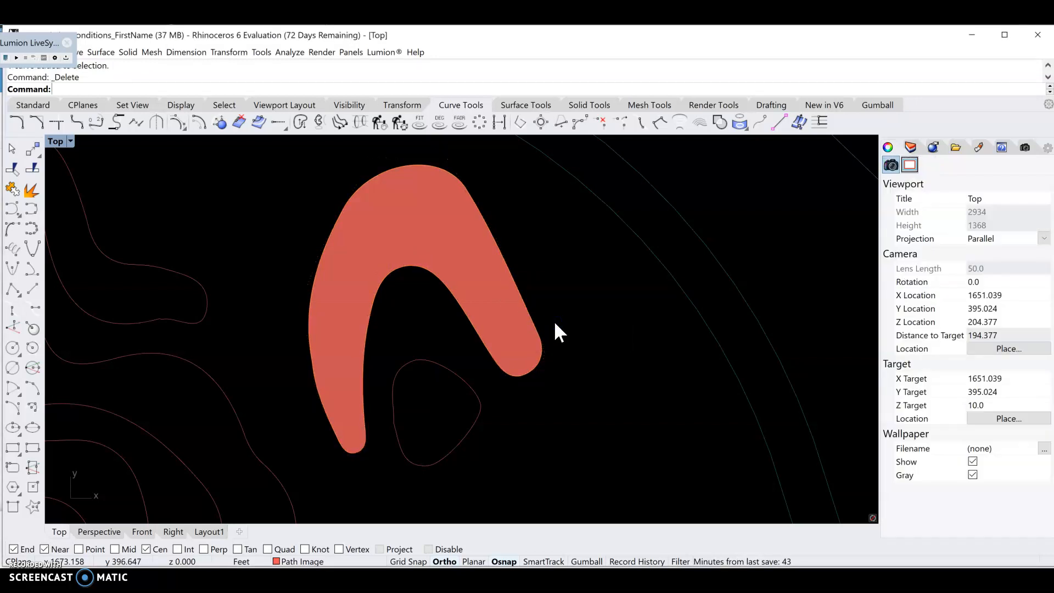
Try to offset the arched surface's edge on the surface with OffsetCrvOnSrf, flipped outward at distance 1.
{"action": "left_click", "coordinate": [517, 340]}
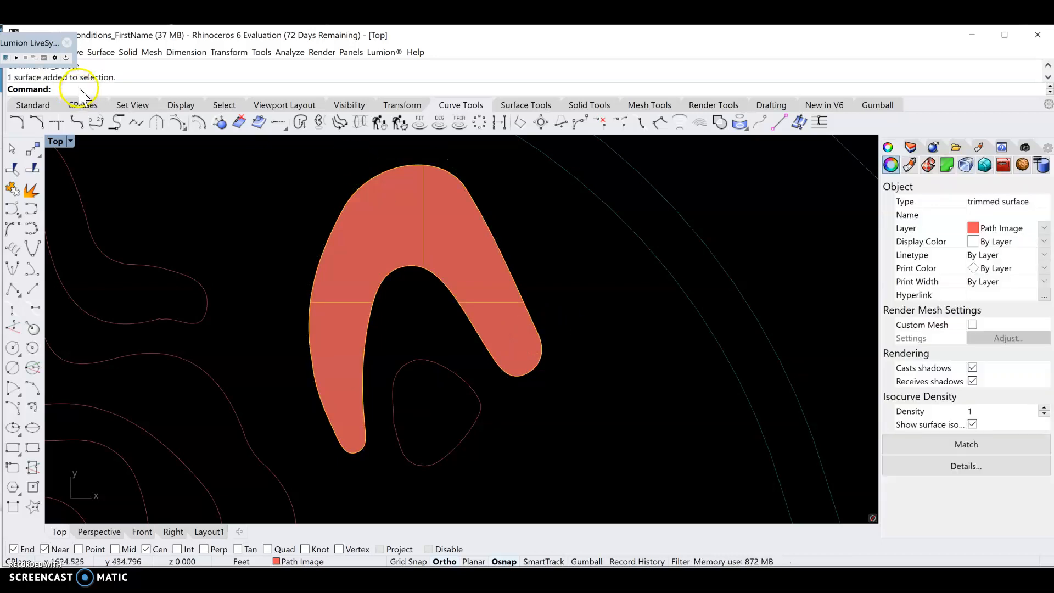
{"action": "type", "text": "Offset"}
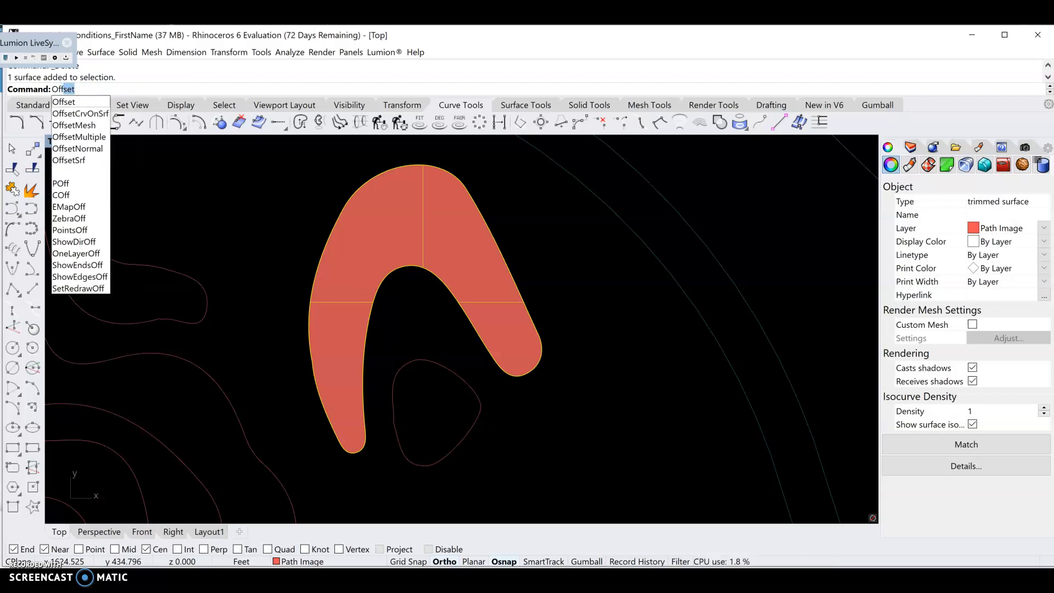
{"action": "left_click", "coordinate": [81, 114]}
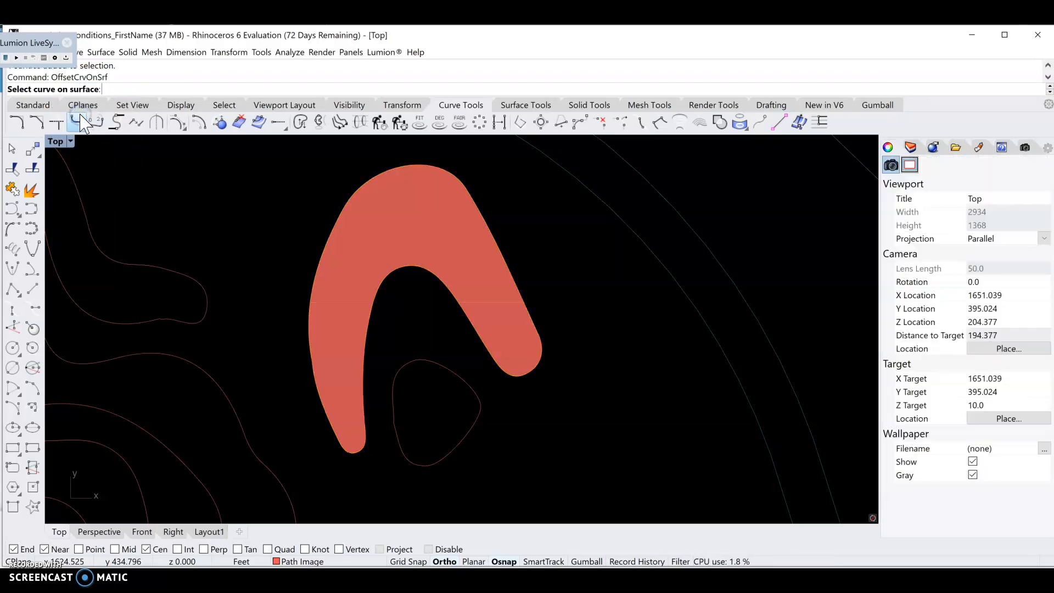
{"action": "left_click", "coordinate": [491, 229]}
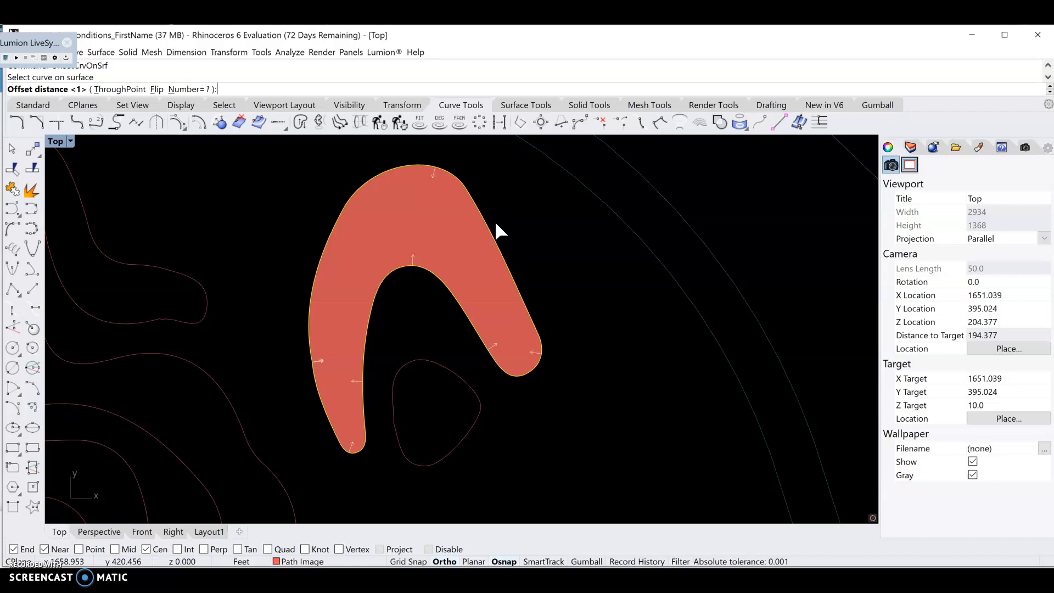
{"action": "left_click", "coordinate": [158, 89]}
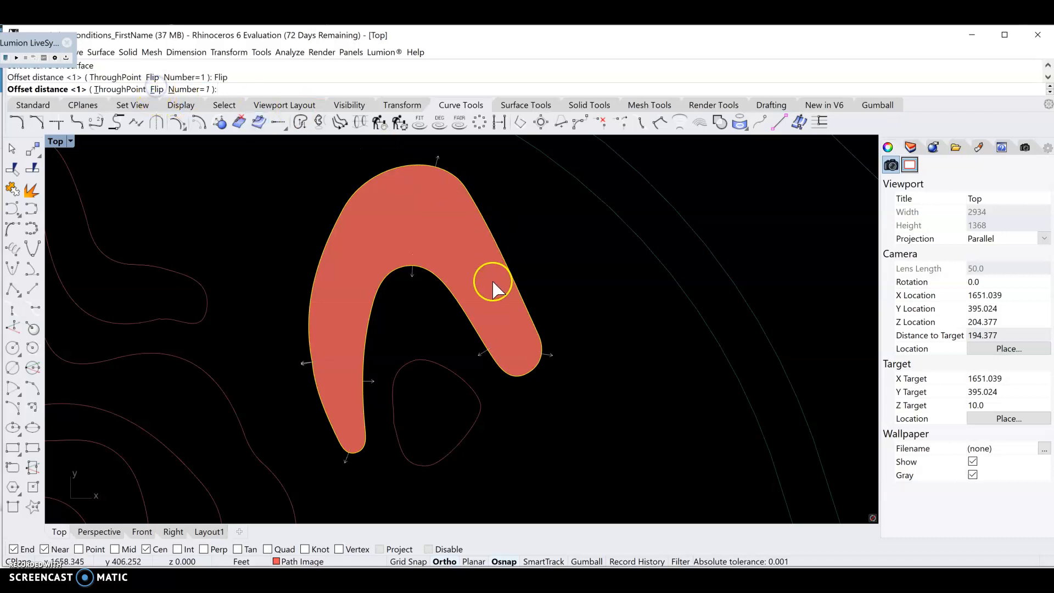
{"action": "left_click", "coordinate": [566, 302]}
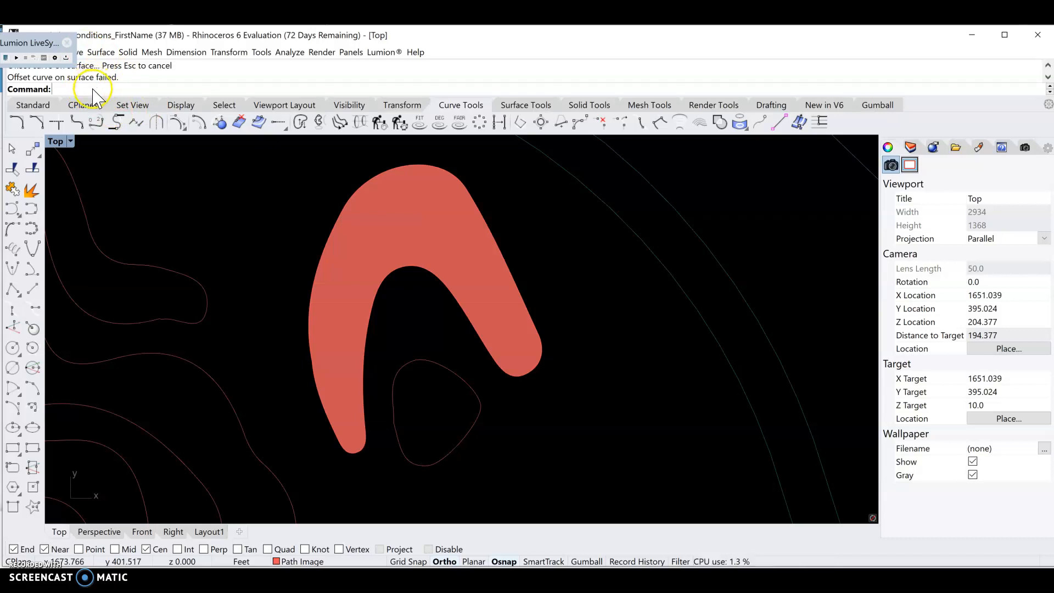
Offset the arched surface's edge outward by 1 foot as a closed curve with sharp corners.
{"action": "type", "text": "off"}
{"action": "key", "text": "Return"}
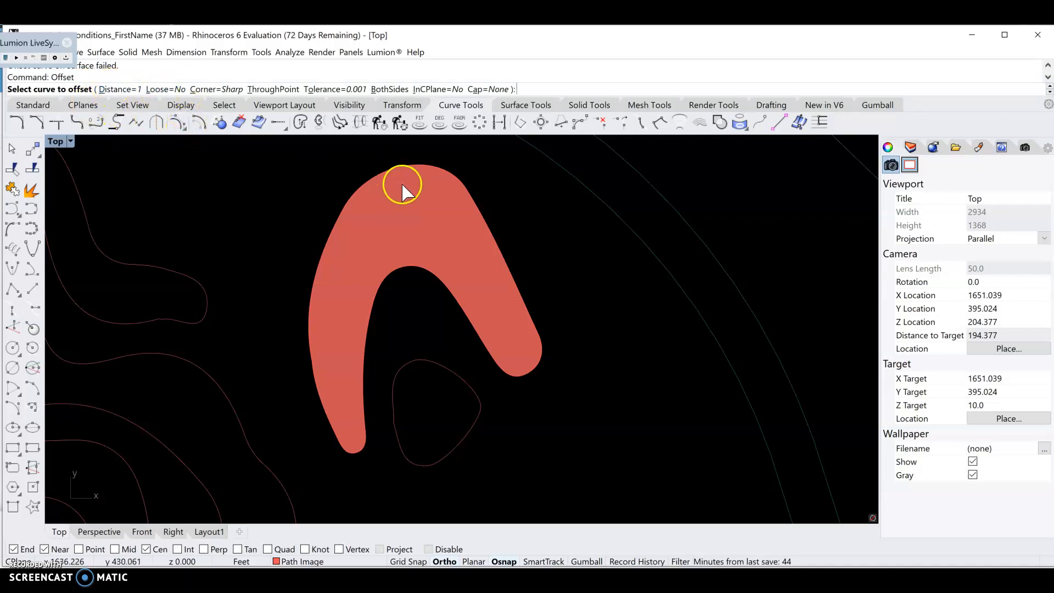
{"action": "left_click", "coordinate": [492, 239]}
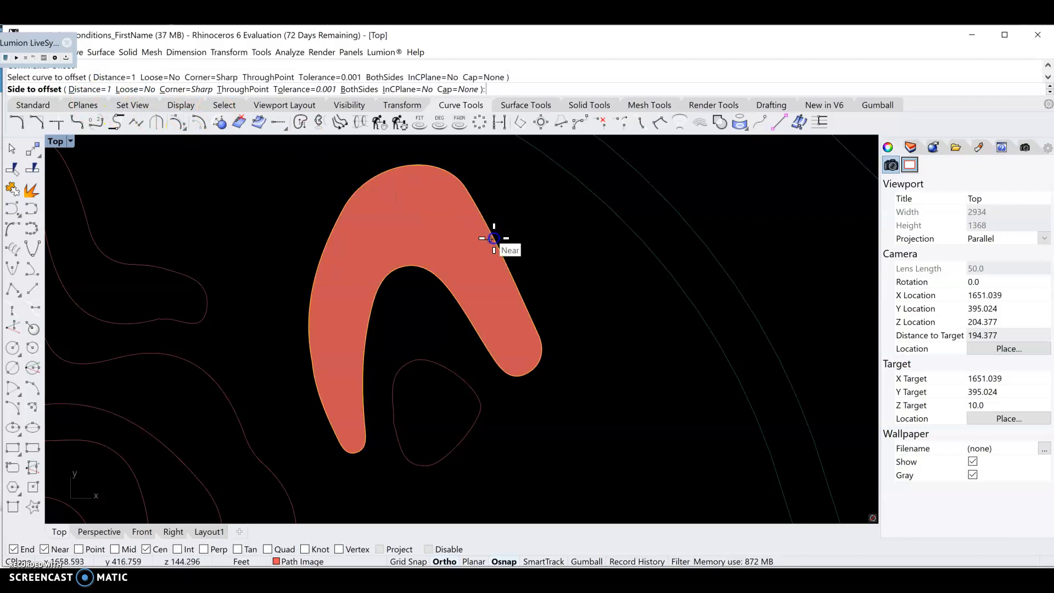
{"action": "left_click", "coordinate": [501, 235]}
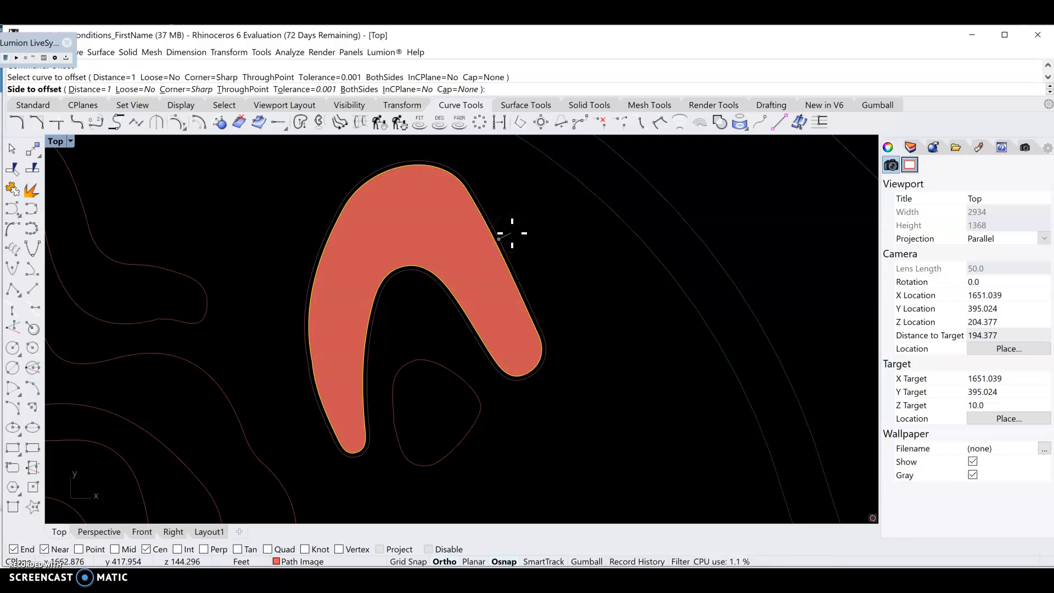
{"action": "left_click", "coordinate": [513, 233]}
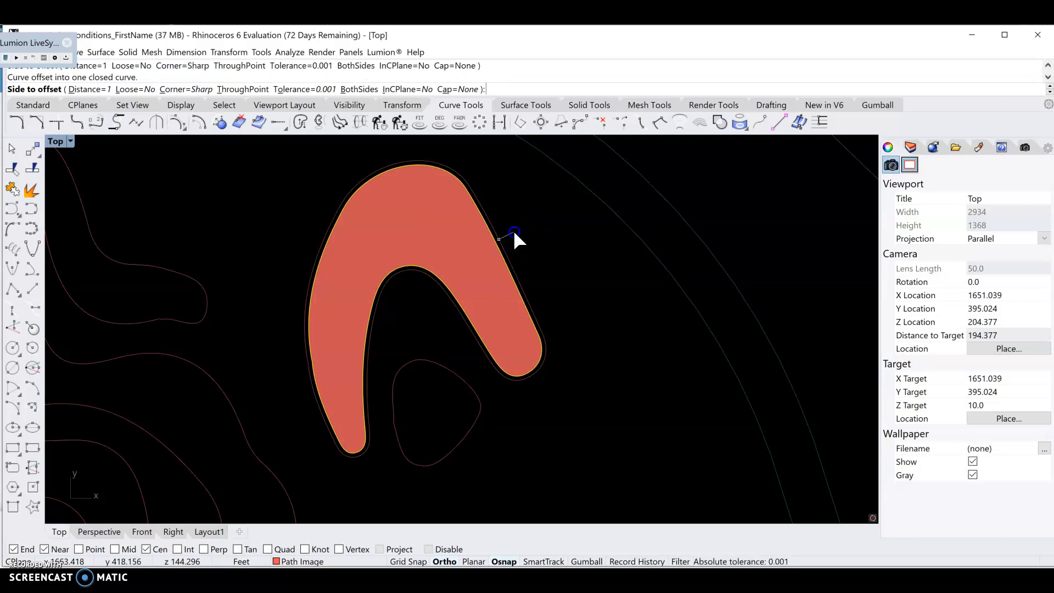
{"action": "left_click", "coordinate": [503, 244]}
Offset the outer closed curve back inward by 1 foot onto the surface's edge.
{"action": "left_click", "coordinate": [496, 225]}
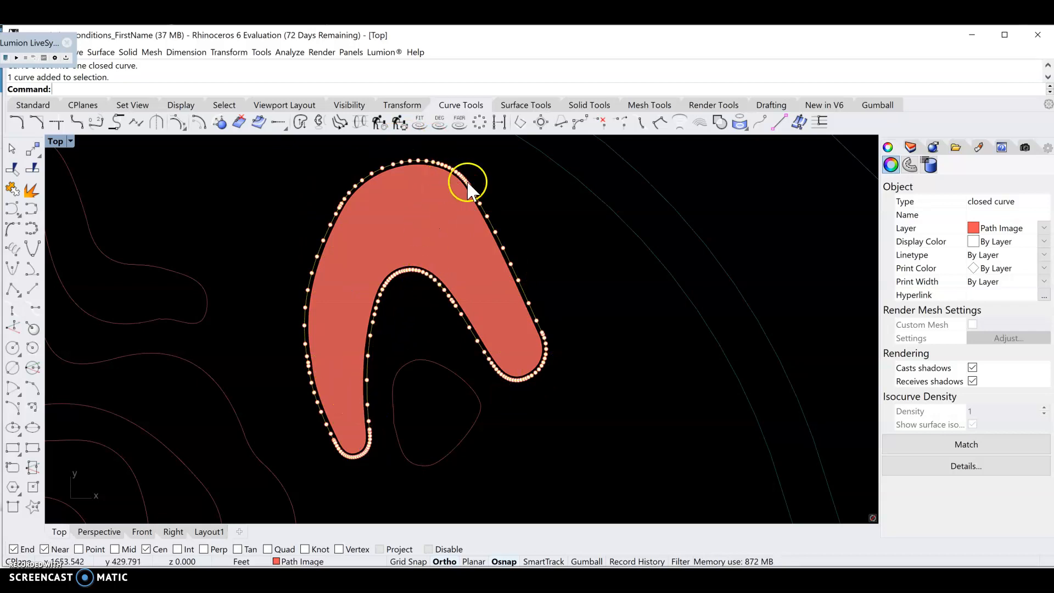
{"action": "scroll", "coordinate": [535, 368], "scroll_direction": "up", "scroll_amount": 3}
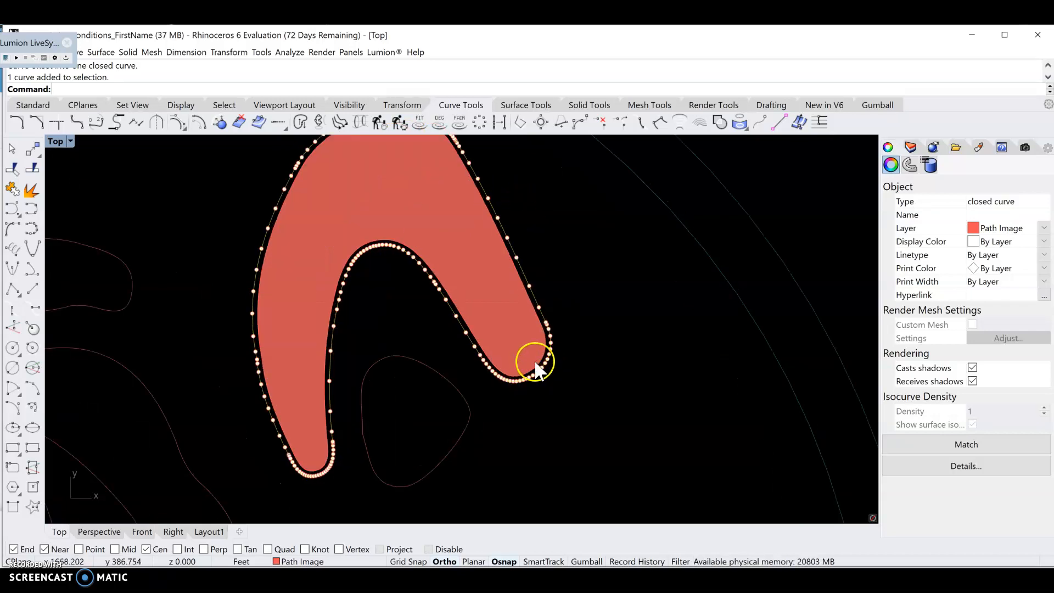
{"action": "left_click", "coordinate": [540, 374]}
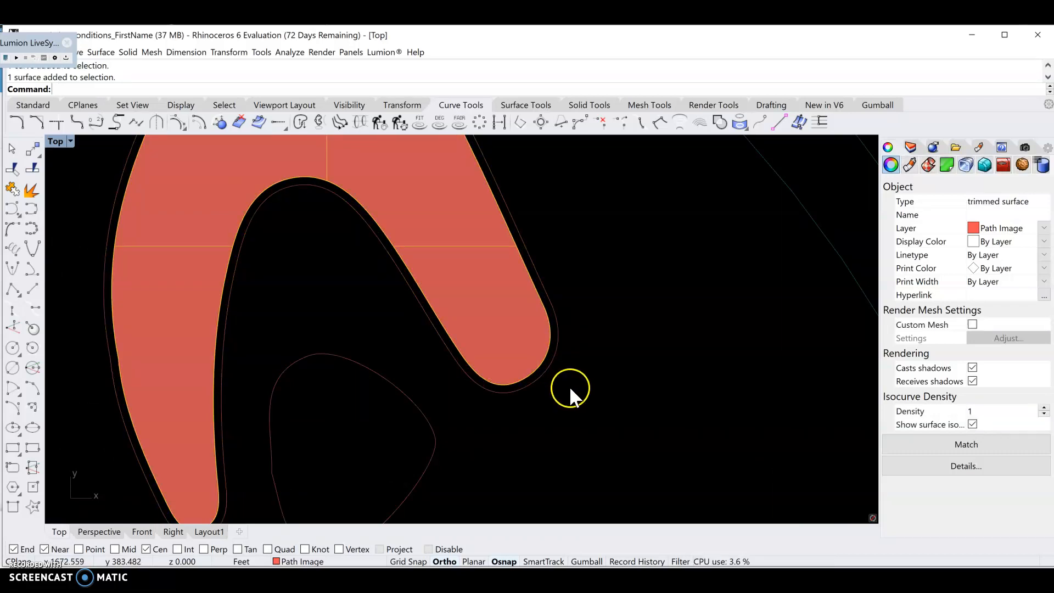
{"action": "left_click", "coordinate": [547, 372]}
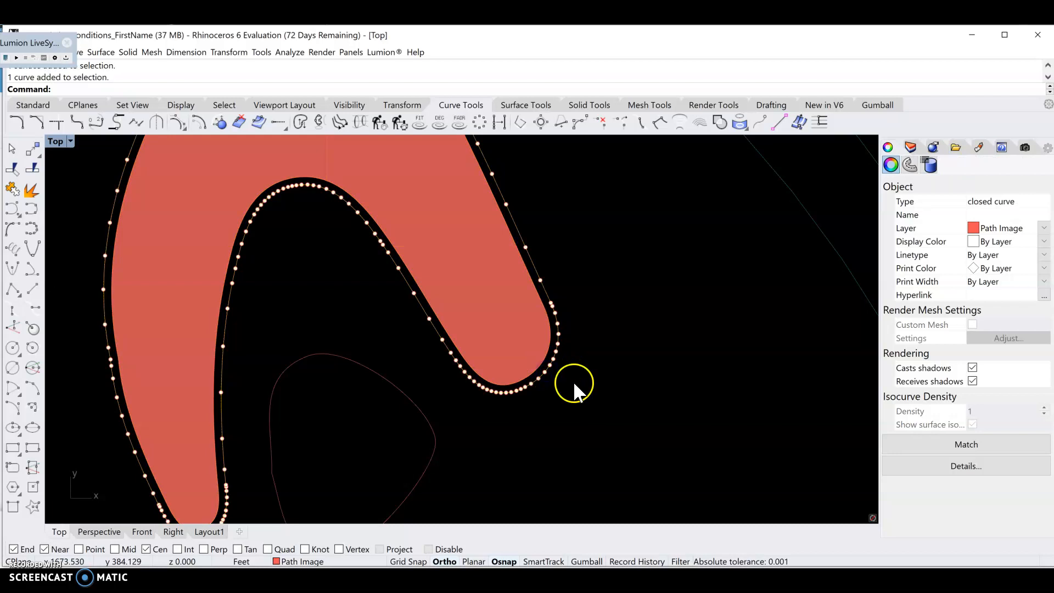
{"action": "type", "text": "Offset"}
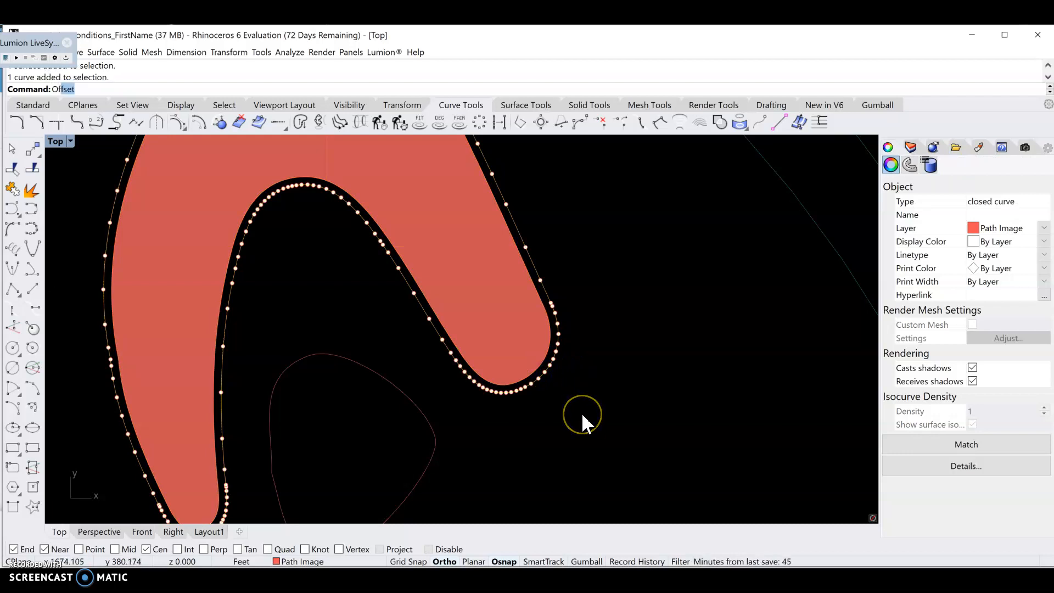
{"action": "key", "text": "Return"}
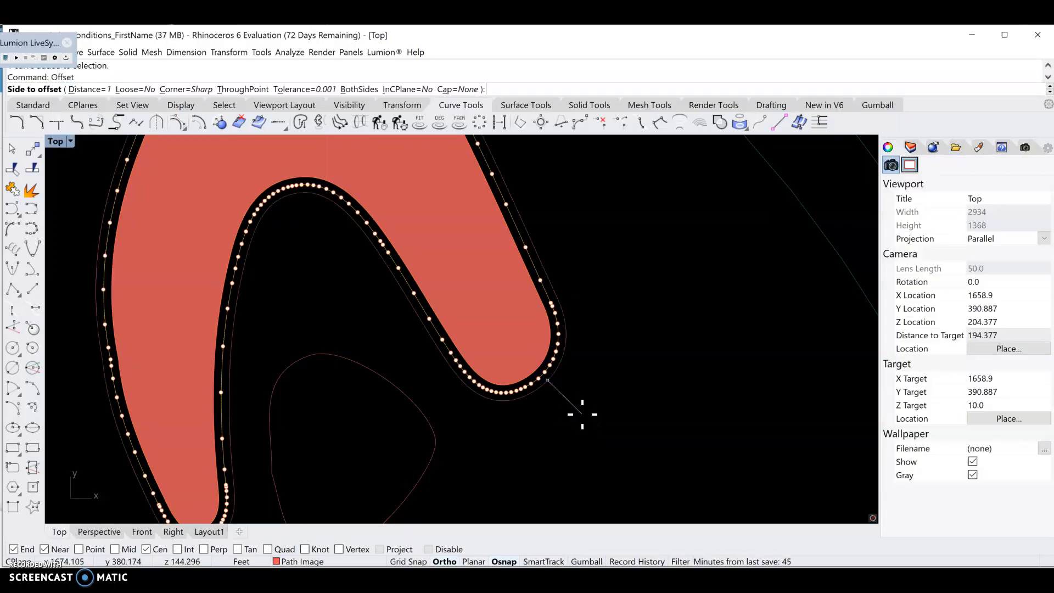
{"action": "left_click", "coordinate": [509, 330]}
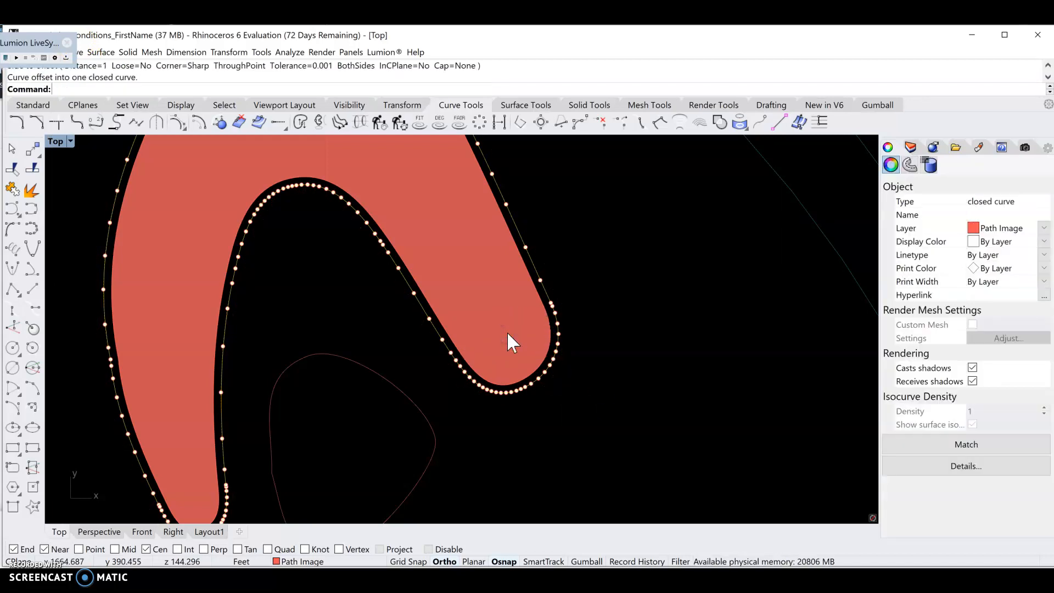
Examine the control points of the inner offset curve alongside those of the outer one.
{"action": "left_click", "coordinate": [518, 339]}
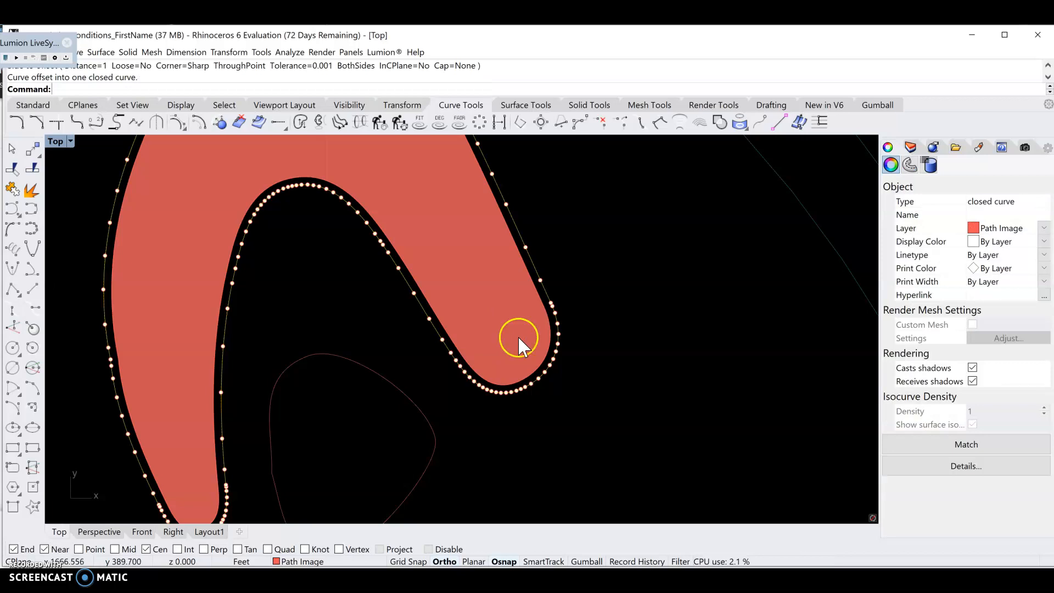
{"action": "left_click", "coordinate": [541, 376]}
{"action": "left_click", "coordinate": [568, 400]}
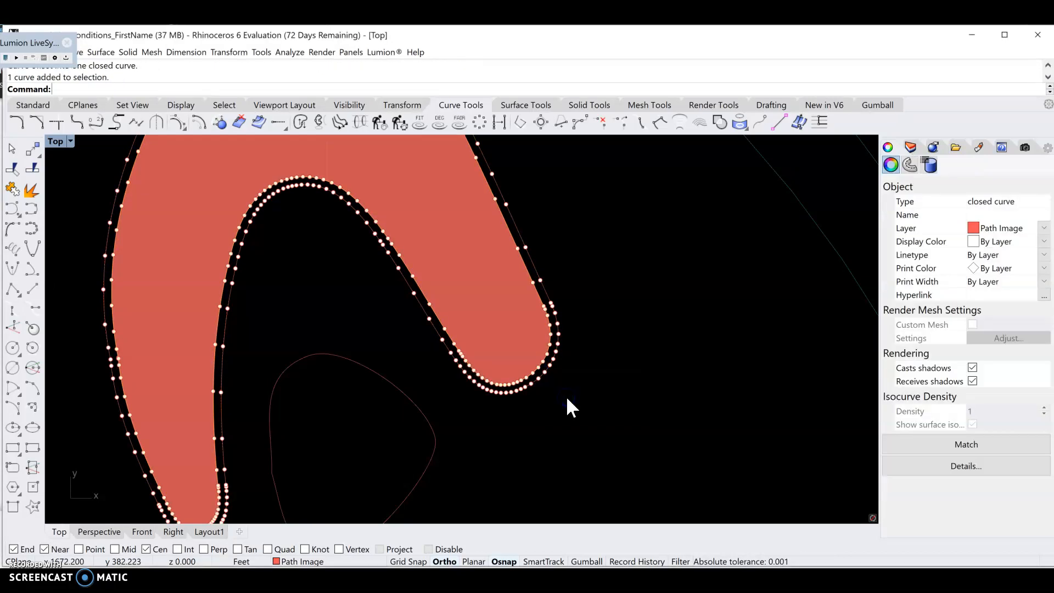
{"action": "scroll", "coordinate": [573, 394], "scroll_direction": "down", "scroll_amount": 2}
{"action": "scroll", "coordinate": [521, 281], "scroll_direction": "down", "scroll_amount": 2}
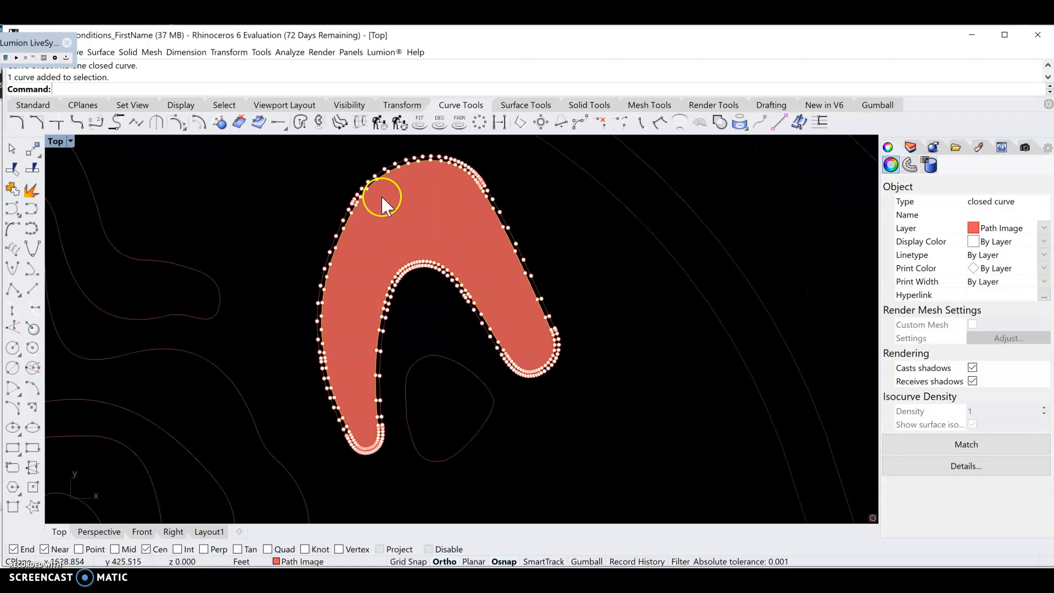
{"action": "scroll", "coordinate": [370, 163], "scroll_direction": "up", "scroll_amount": 1}
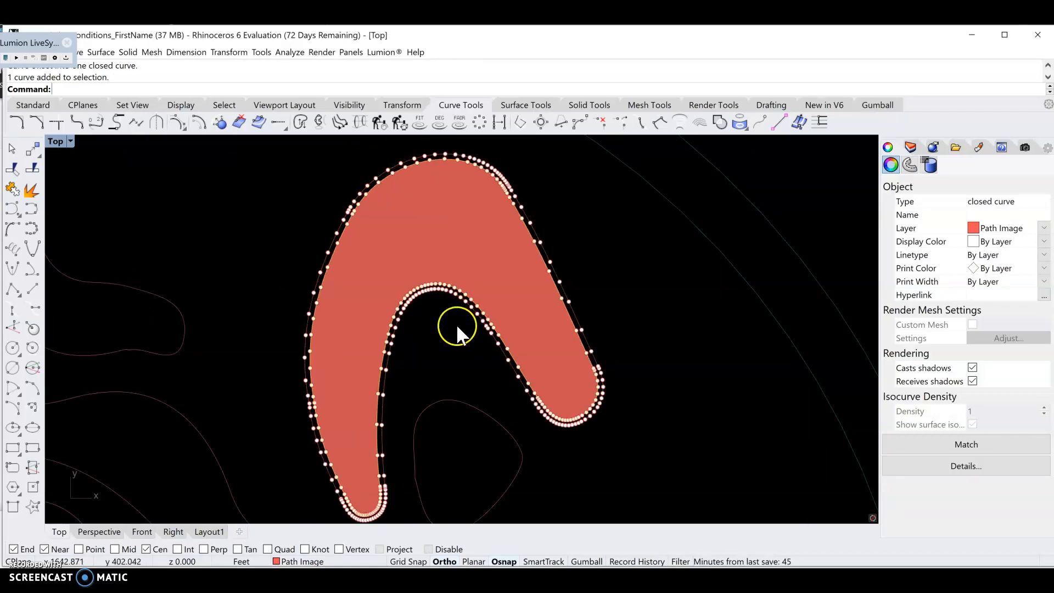
{"action": "left_click", "coordinate": [611, 281]}
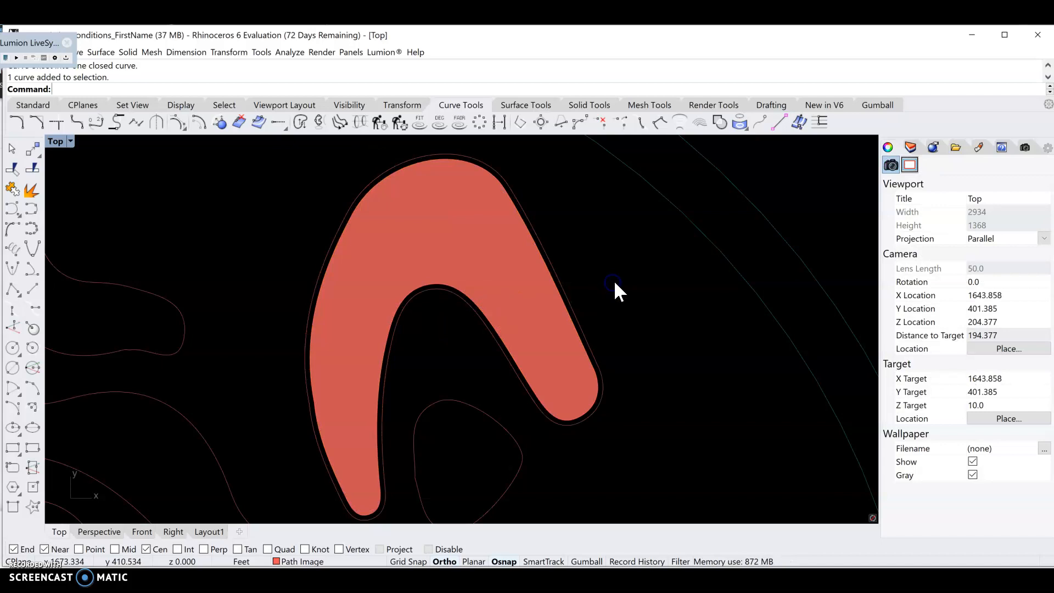
Rebuild the arched surface with 10 points and degree 3 in both U and V, and check its control point grid.
{"action": "left_click", "coordinate": [505, 251]}
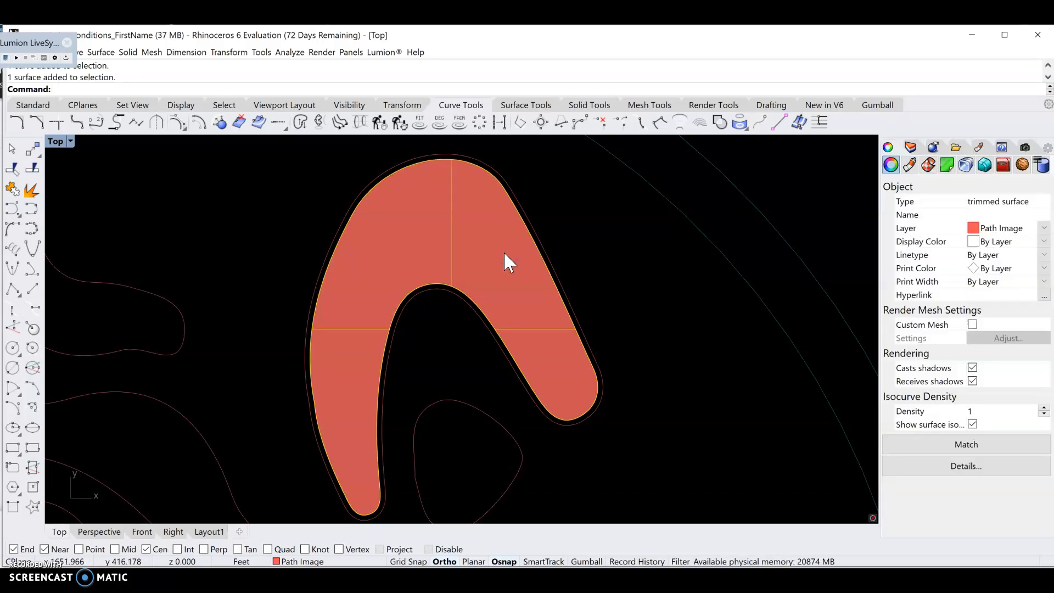
{"action": "type", "text": "Rebuild"}
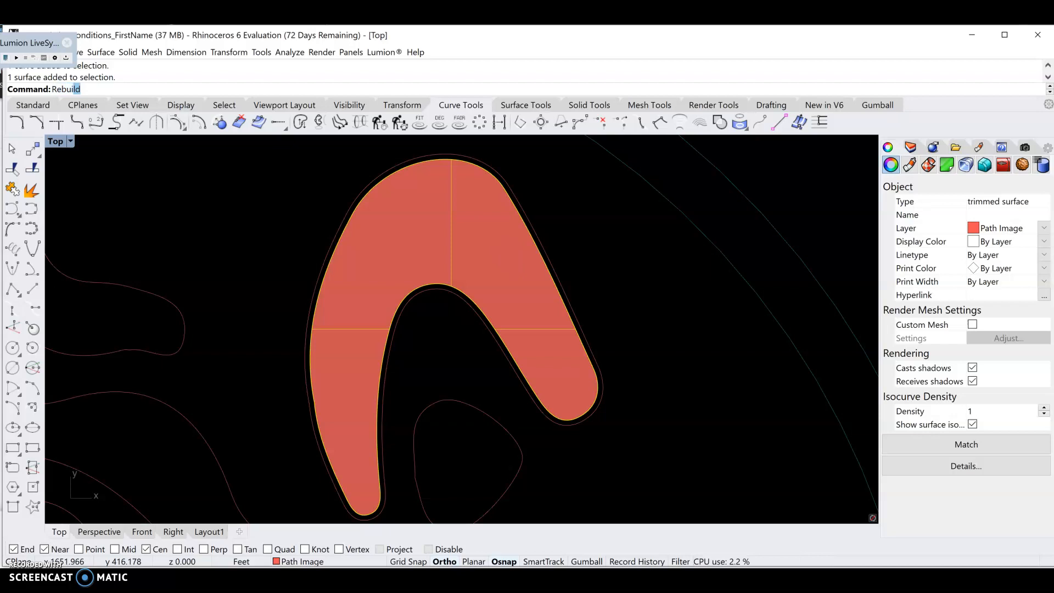
{"action": "key", "text": "Return"}
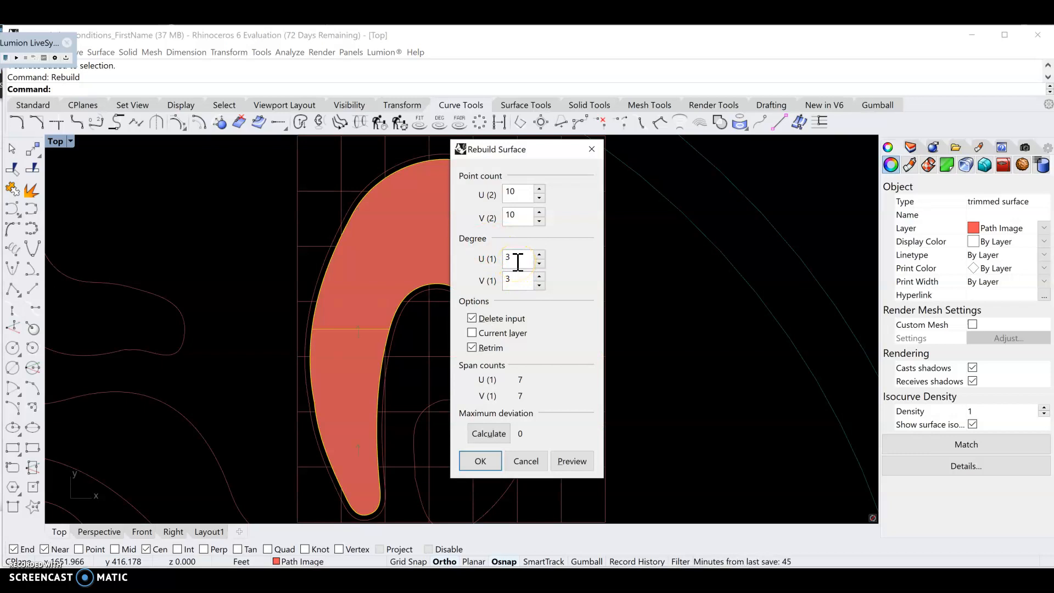
{"action": "left_click", "coordinate": [521, 192]}
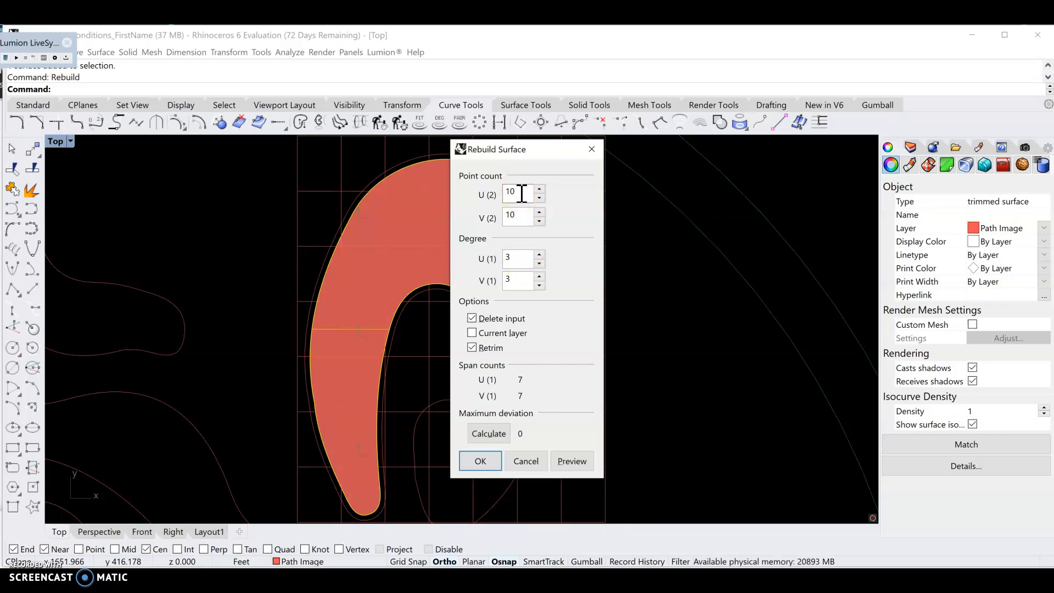
{"action": "left_click", "coordinate": [481, 461]}
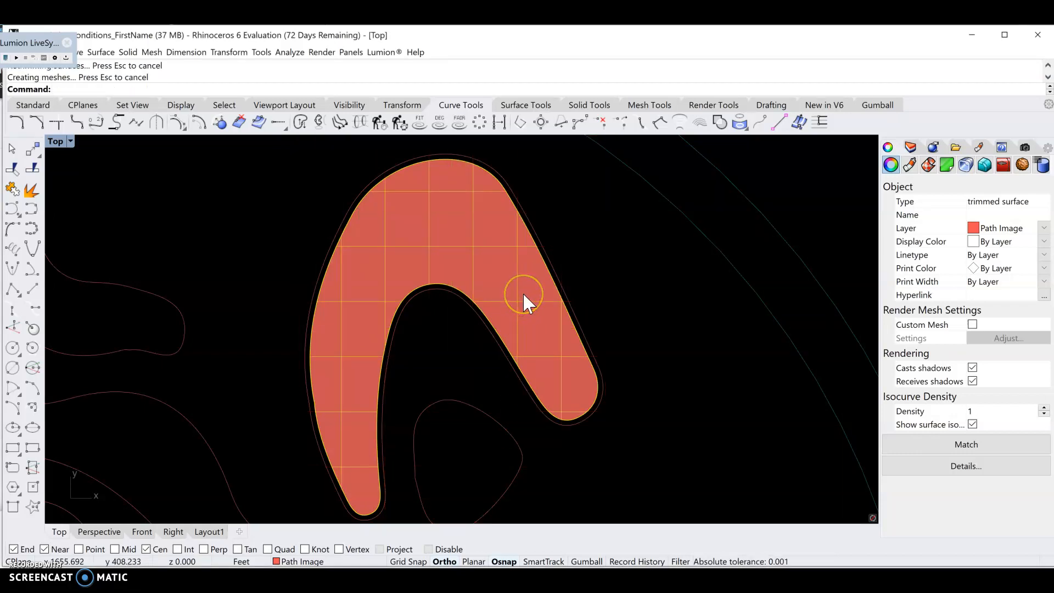
{"action": "key", "text": "F10"}
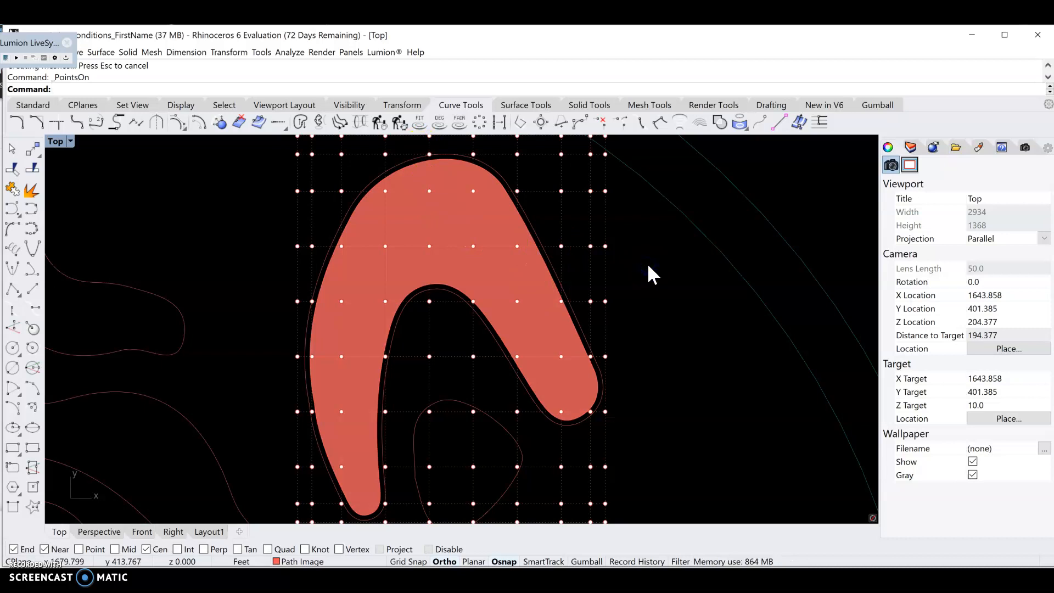
{"action": "key", "text": "Escape"}
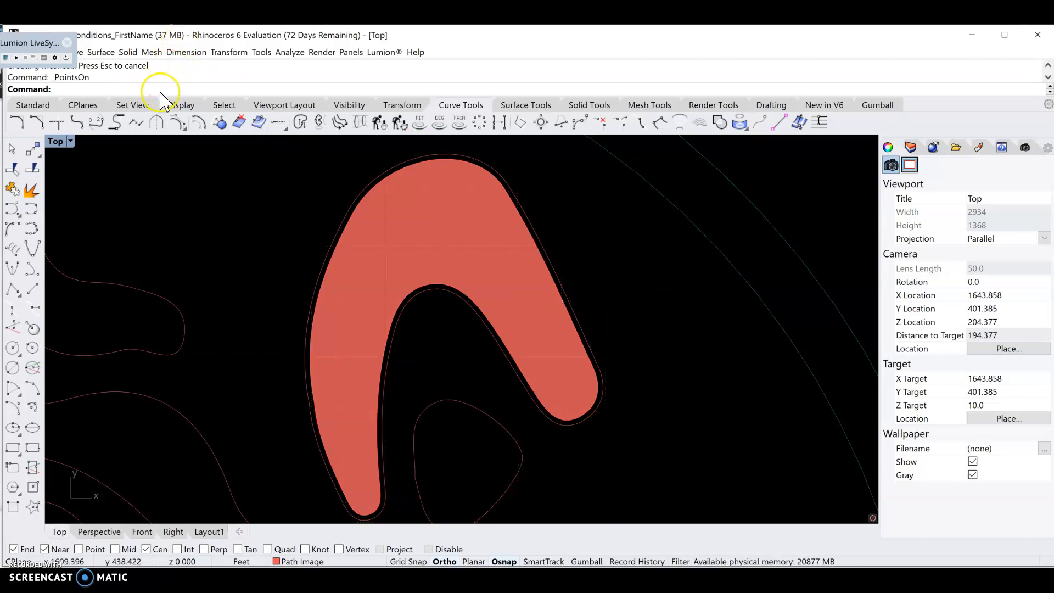
{"action": "type", "text": "Rebuild"}
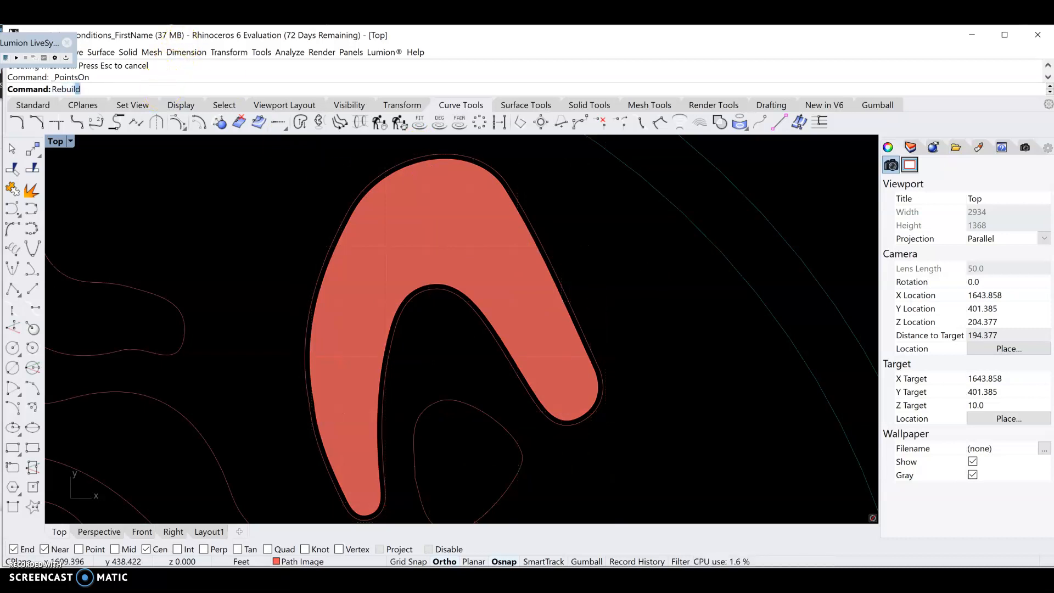
{"action": "key", "text": "Return"}
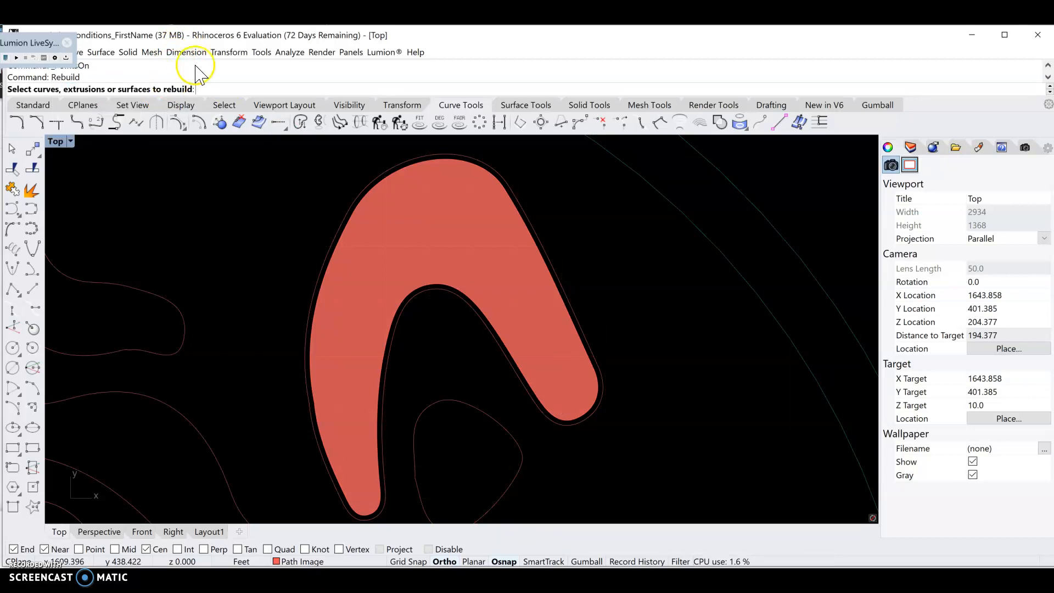
{"action": "key", "text": "Escape"}
Rebuild the arched surface with a point count of 20 in both U and V, keeping degree 3.
{"action": "type", "text": "Rebuild"}
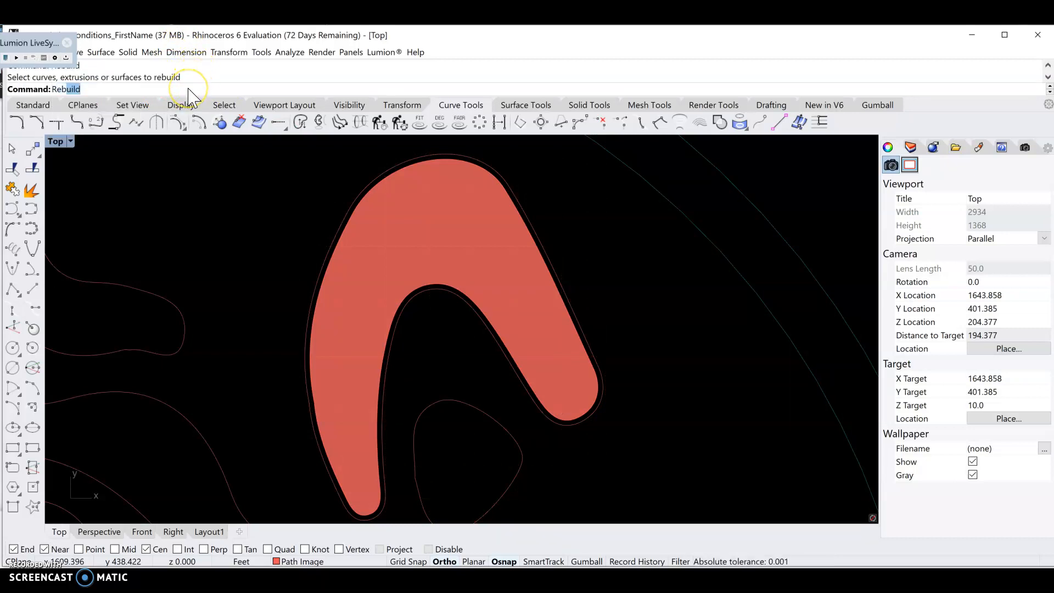
{"action": "key", "text": "Return"}
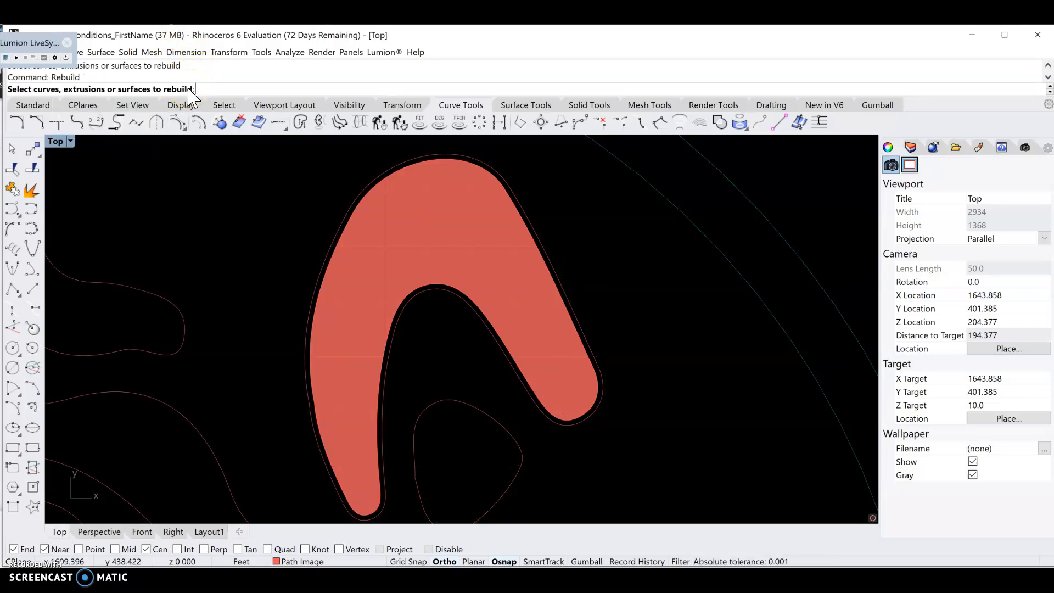
{"action": "left_click", "coordinate": [447, 212]}
{"action": "key", "text": "Return"}
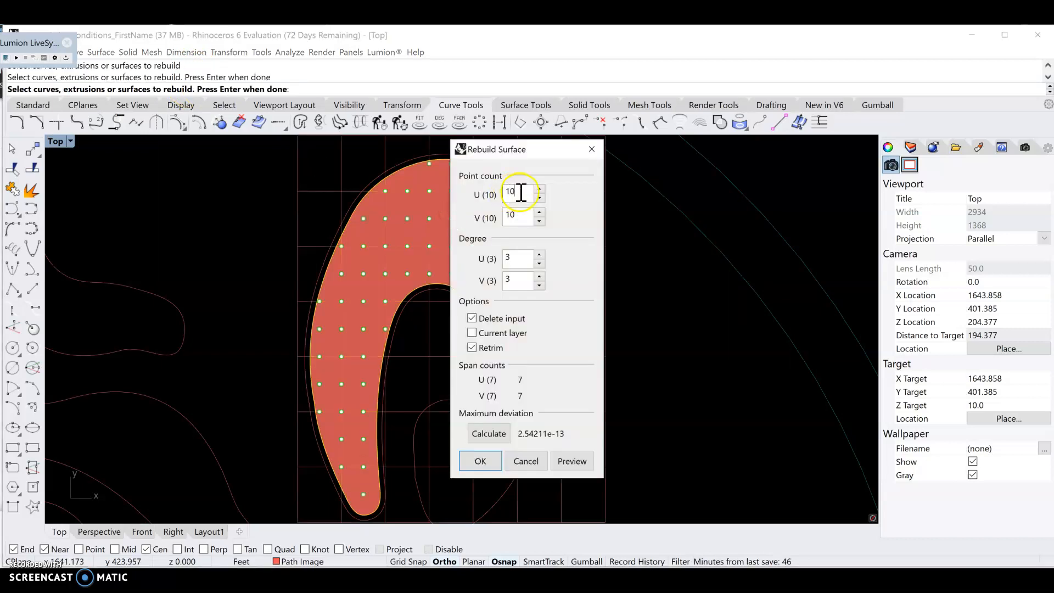
{"action": "type", "text": "20"}
{"action": "key", "text": "Tab"}
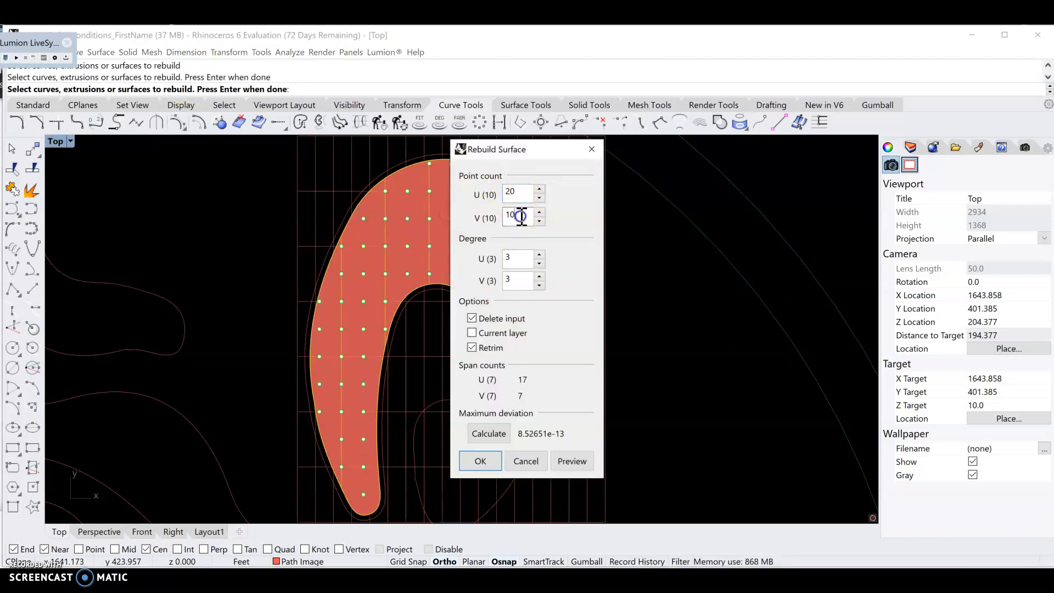
{"action": "type", "text": "20"}
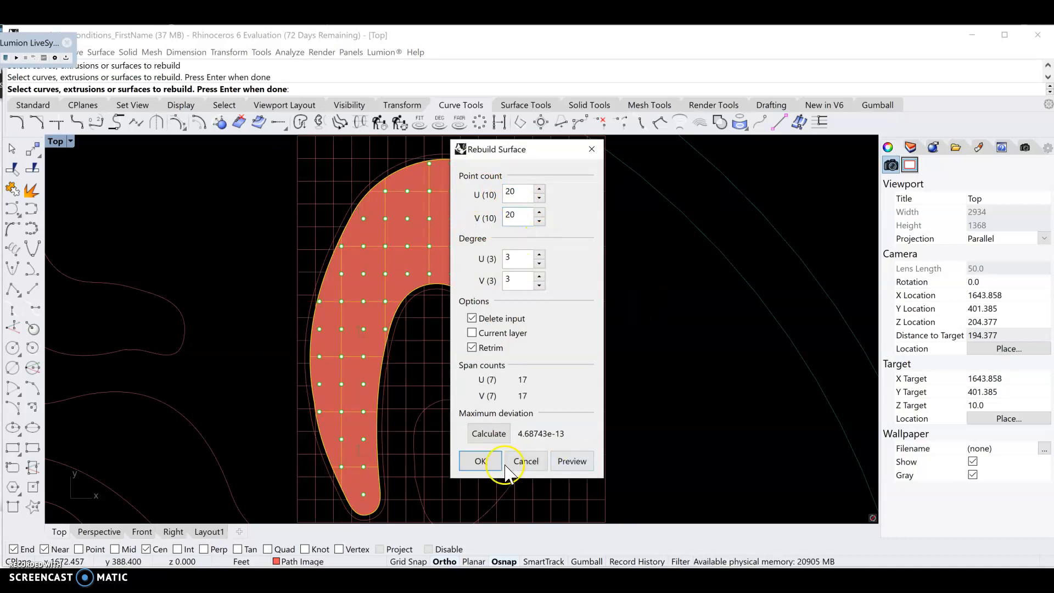
{"action": "left_click", "coordinate": [481, 461]}
Show the rebuilt surface's control points, select two adjacent rows of five points near the arch's crown, and check them in perspective.
{"action": "left_click", "coordinate": [459, 230]}
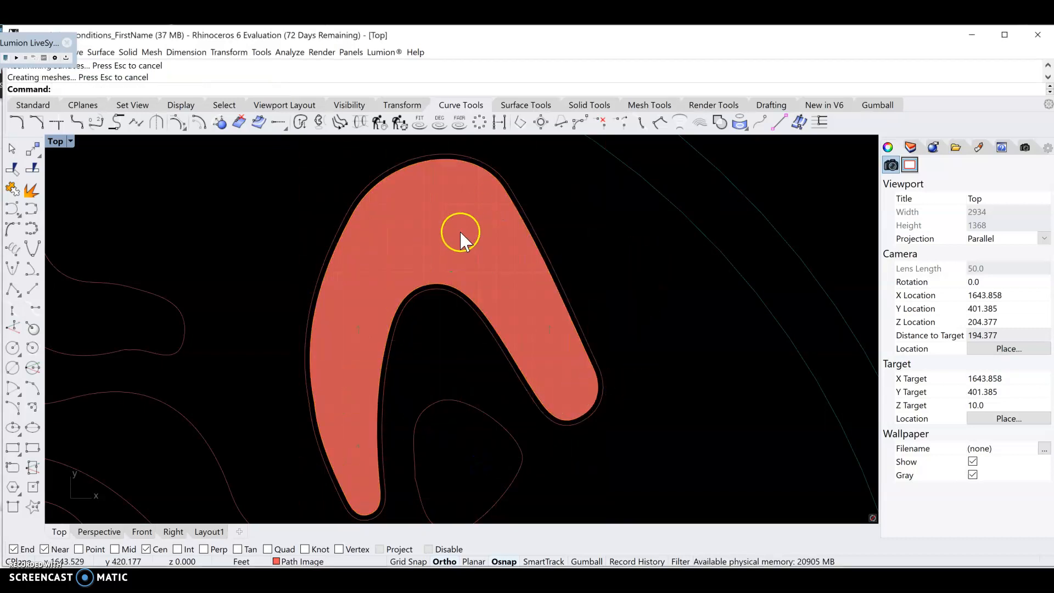
{"action": "key", "text": "F10"}
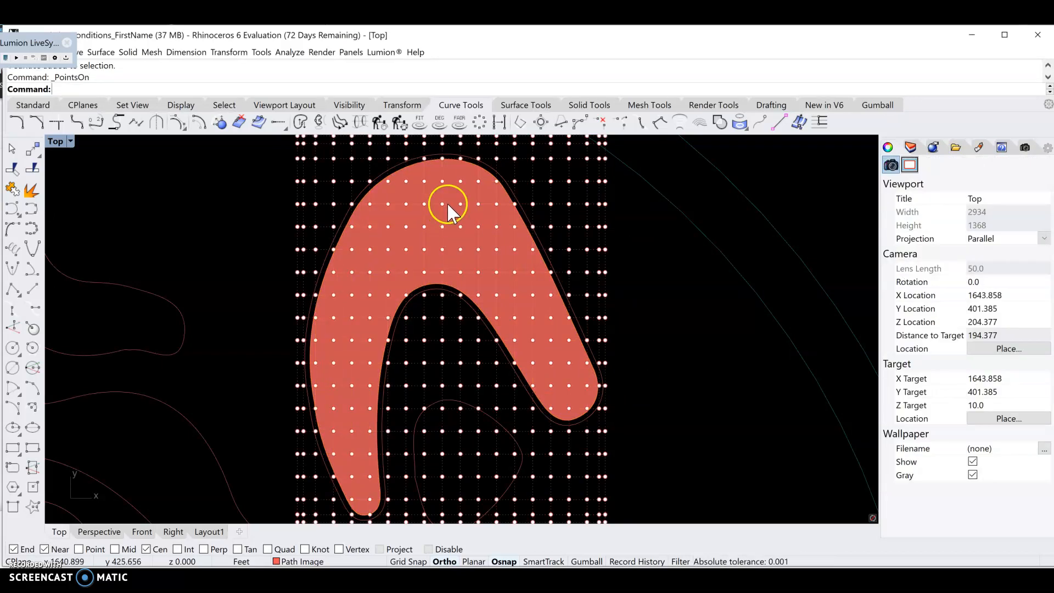
{"action": "left_click", "coordinate": [406, 204]}
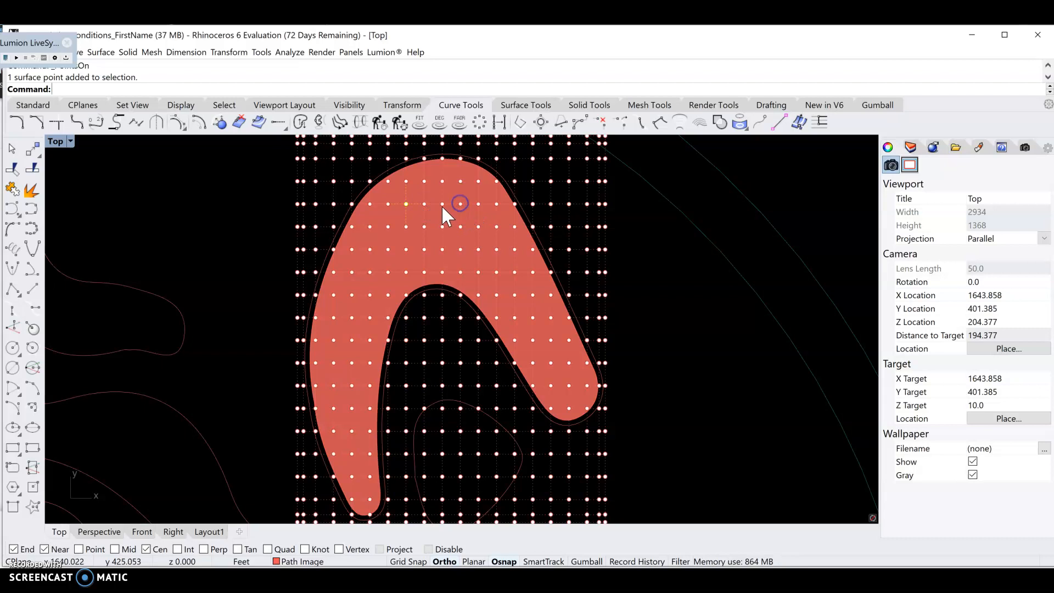
{"action": "left_click", "coordinate": [425, 204]}
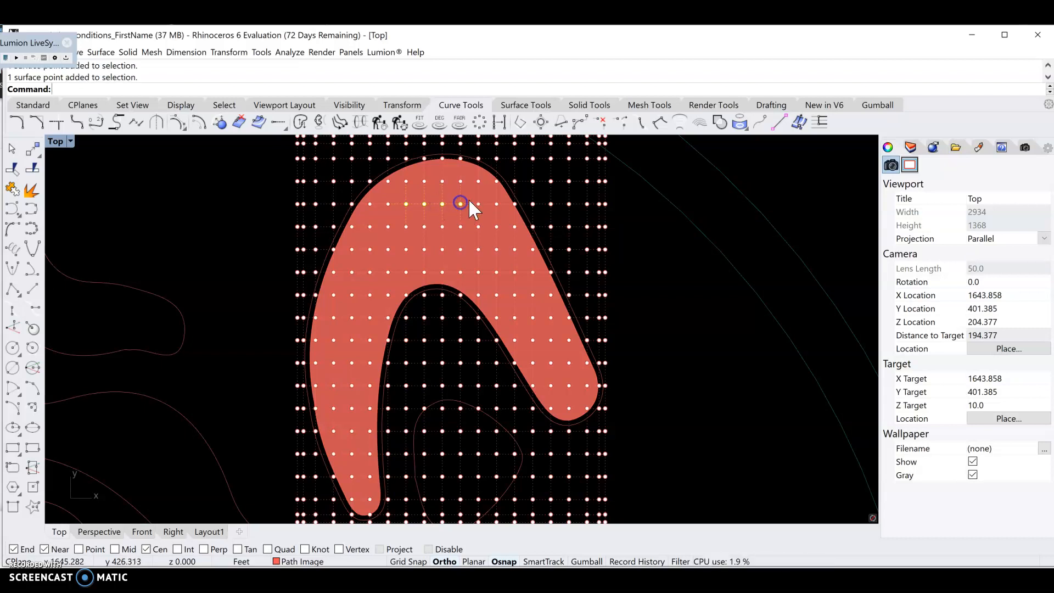
{"action": "left_click", "coordinate": [461, 226]}
{"action": "left_click", "coordinate": [416, 227]}
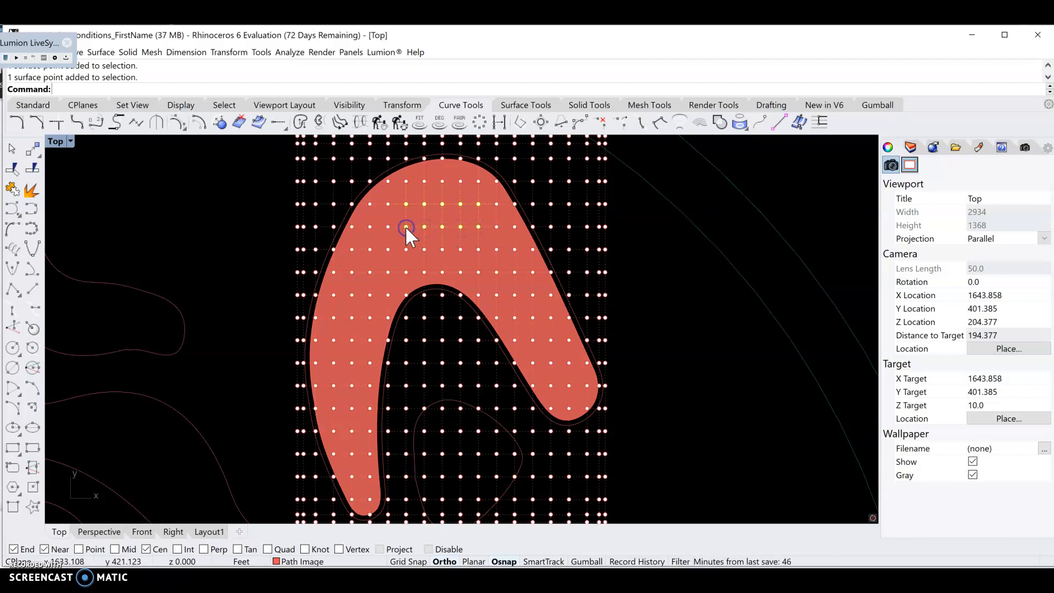
{"action": "double_click", "coordinate": [54, 142]}
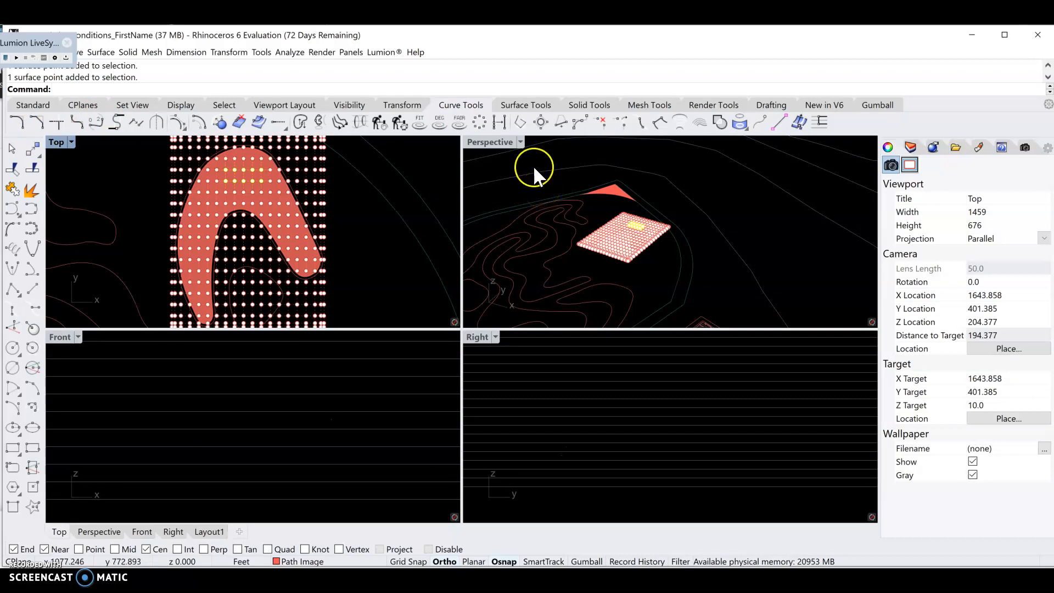
{"action": "double_click", "coordinate": [497, 142]}
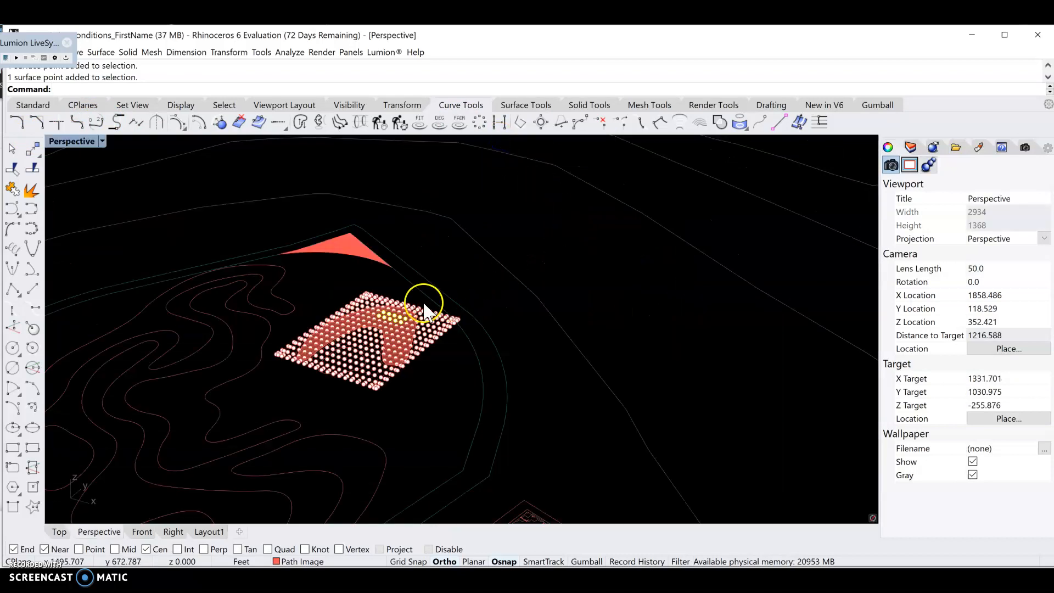
{"action": "scroll", "coordinate": [395, 315], "scroll_direction": "up", "scroll_amount": 4}
{"action": "scroll", "coordinate": [408, 314], "scroll_direction": "down", "scroll_amount": 2}
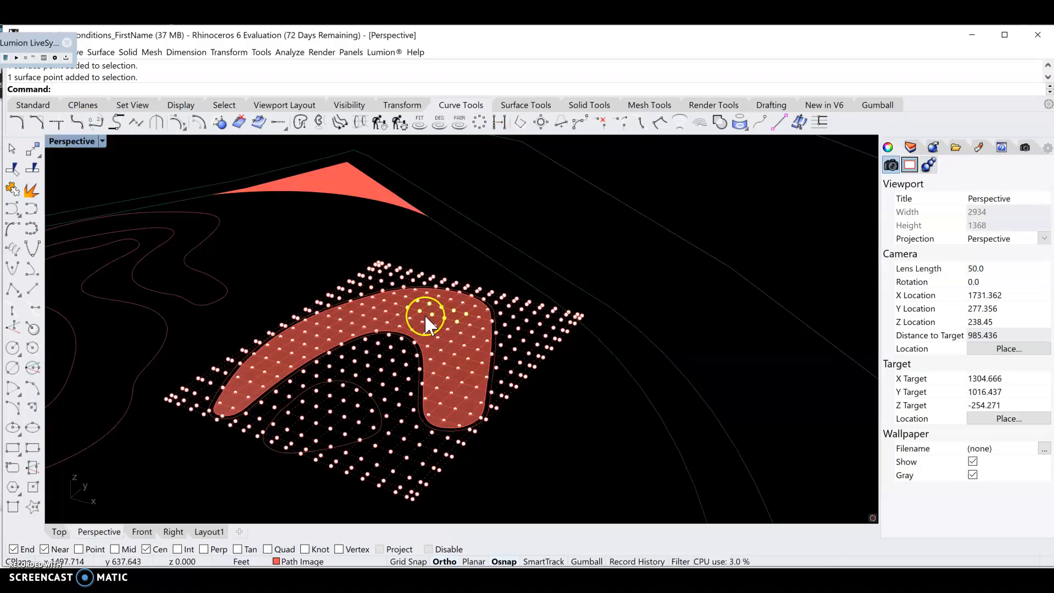
Move the selected control points vertically up 2.5 feet in the Right view, and hide the control points.
{"action": "double_click", "coordinate": [69, 142]}
{"action": "double_click", "coordinate": [475, 337]}
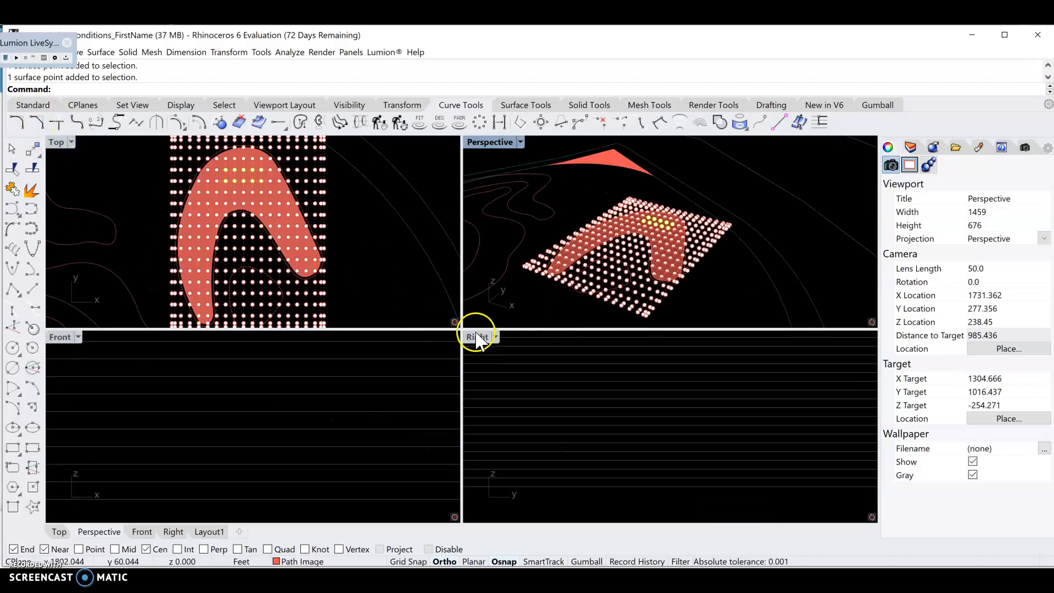
{"action": "scroll", "coordinate": [546, 344], "scroll_direction": "down", "scroll_amount": 4}
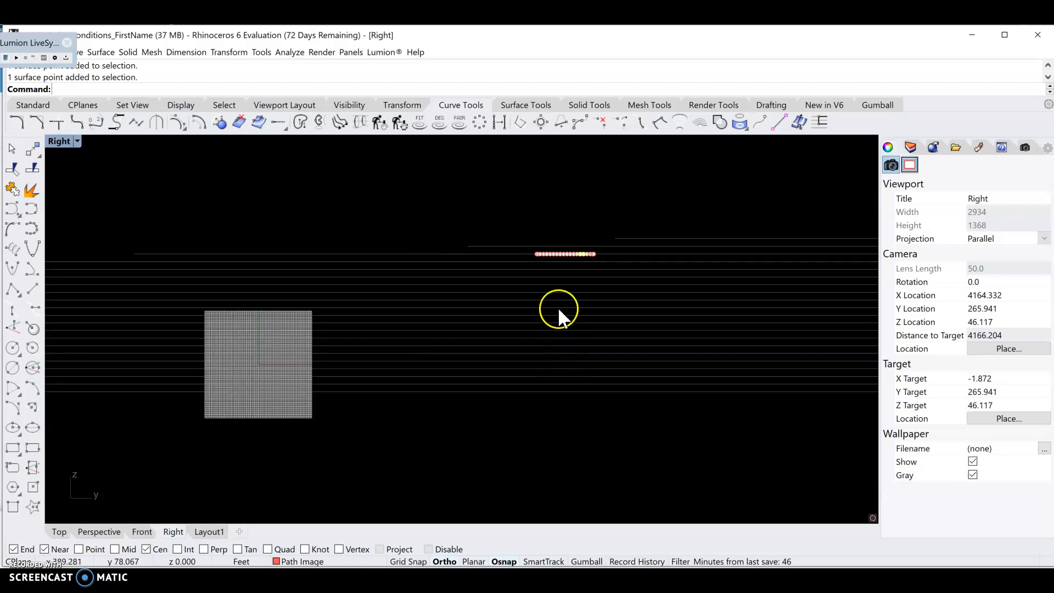
{"action": "scroll", "coordinate": [542, 240], "scroll_direction": "up", "scroll_amount": 8}
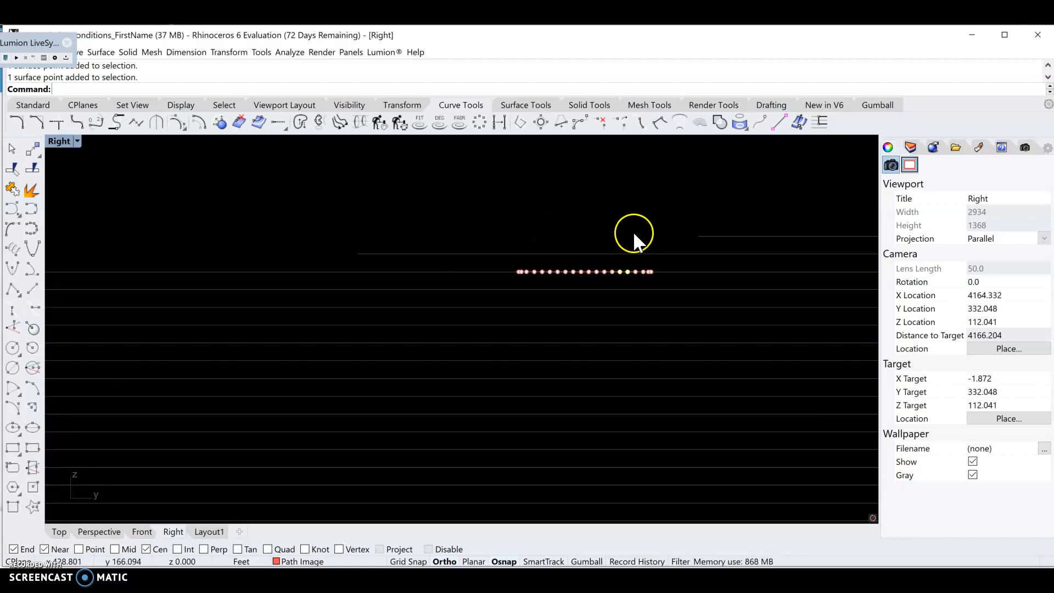
{"action": "scroll", "coordinate": [634, 232], "scroll_direction": "up", "scroll_amount": 1}
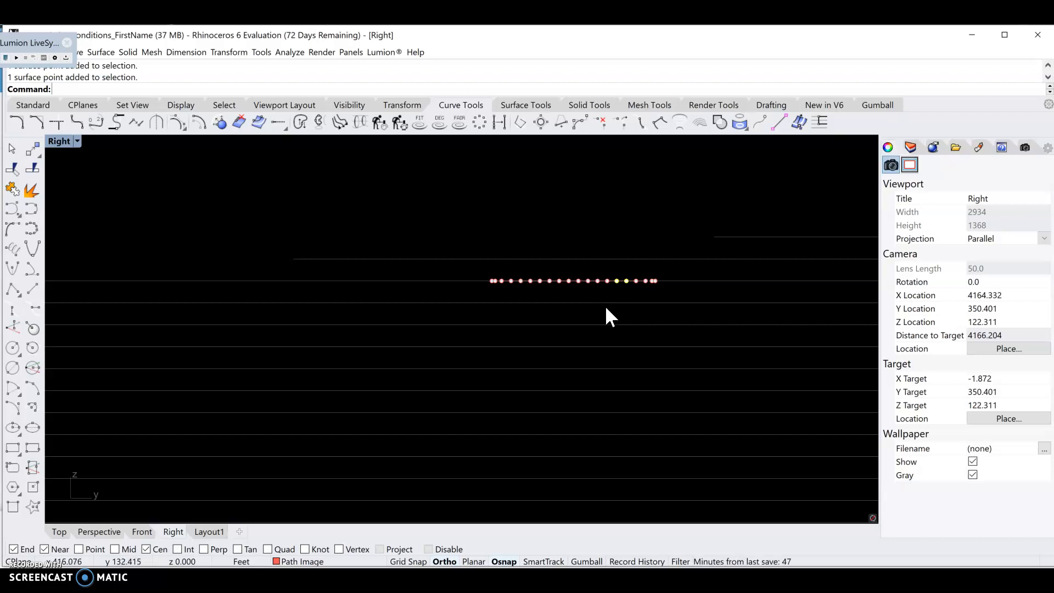
{"action": "type", "text": "m"}
{"action": "key", "text": "Return"}
{"action": "left_click", "coordinate": [618, 281]}
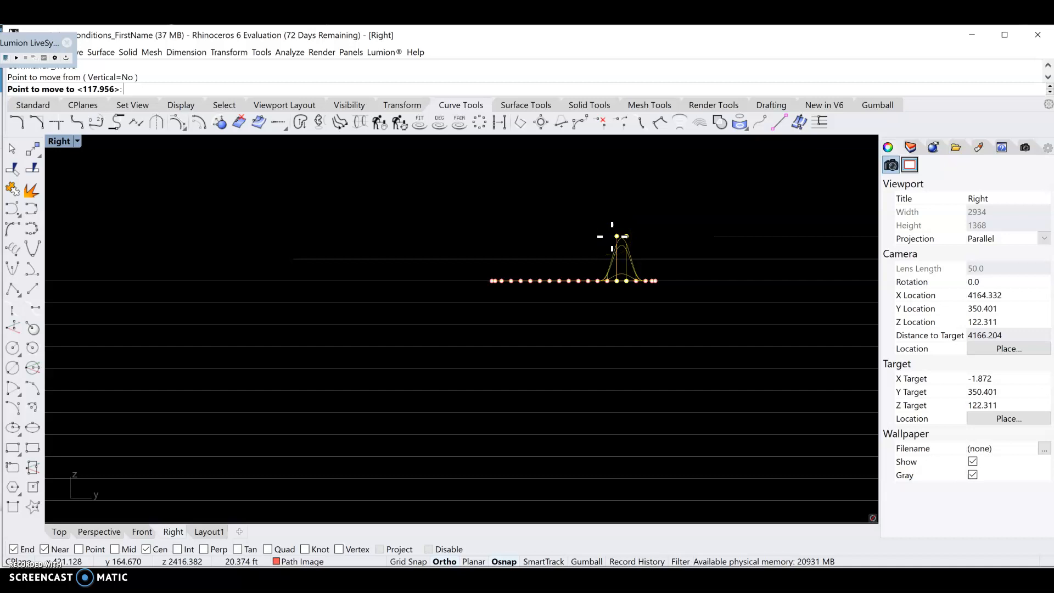
{"action": "type", "text": "2.5"}
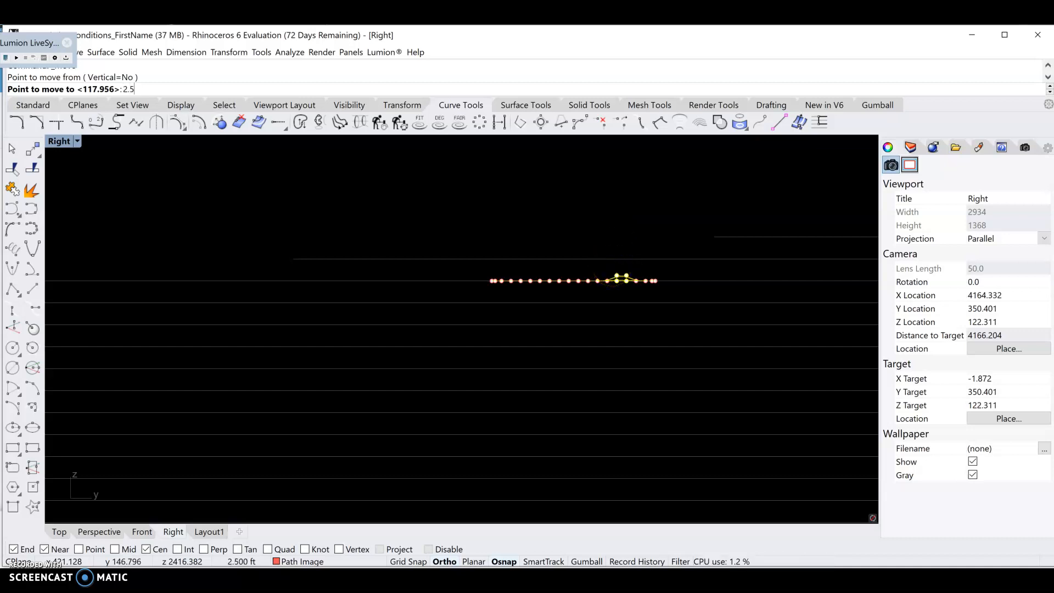
{"action": "key", "text": "Return"}
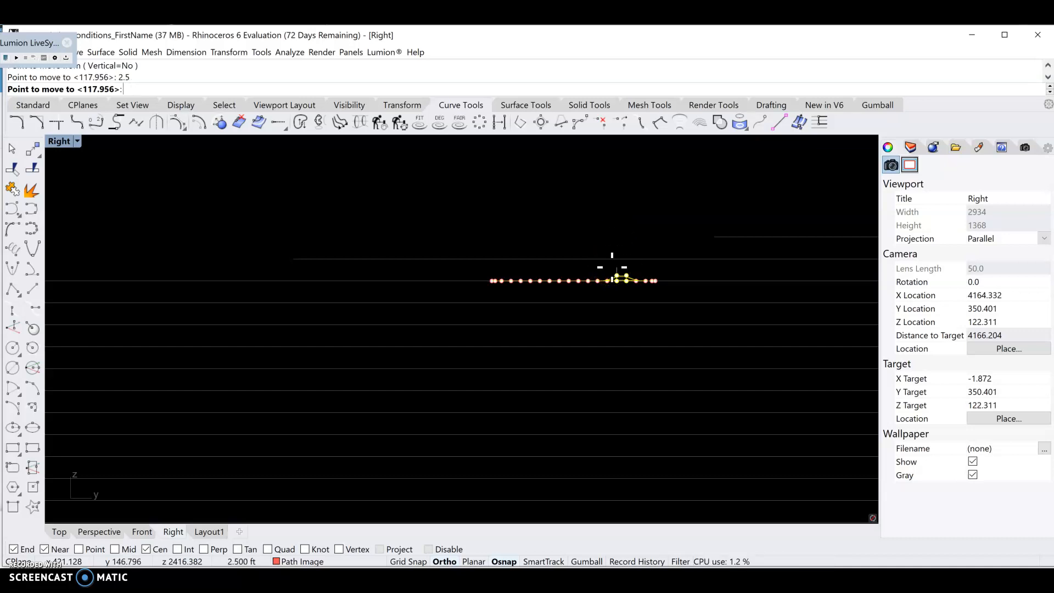
{"action": "left_click", "coordinate": [617, 238]}
{"action": "scroll", "coordinate": [612, 275], "scroll_direction": "up", "scroll_amount": 8}
{"action": "scroll", "coordinate": [636, 275], "scroll_direction": "up", "scroll_amount": 6}
{"action": "key", "text": "Escape"}
{"action": "key", "text": "Escape"}
Examine the raised area of the arched surface in the Perspective view.
{"action": "scroll", "coordinate": [644, 273], "scroll_direction": "down", "scroll_amount": 10}
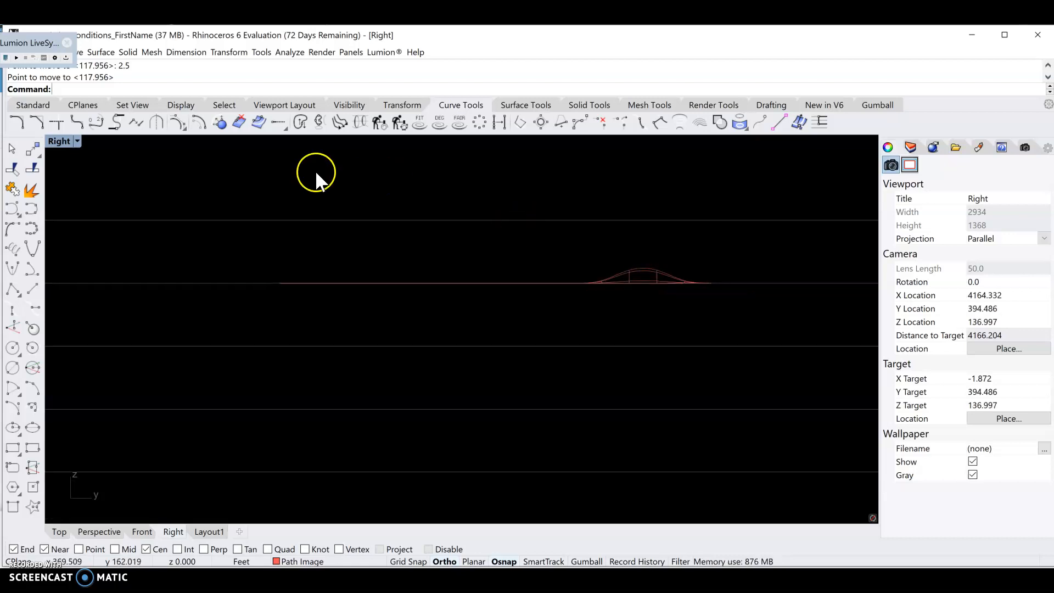
{"action": "double_click", "coordinate": [64, 142]}
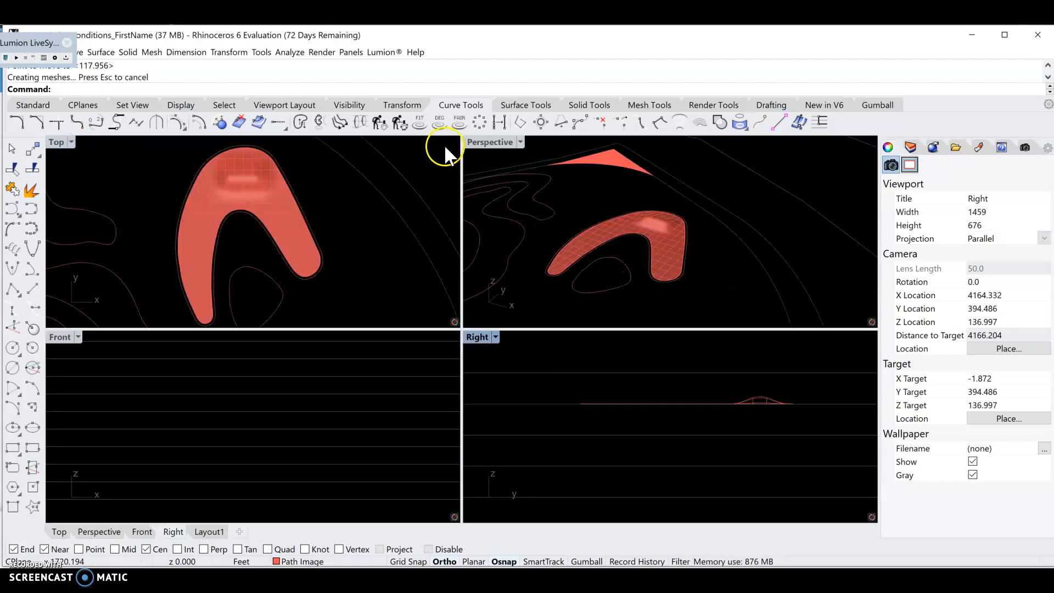
{"action": "double_click", "coordinate": [491, 142]}
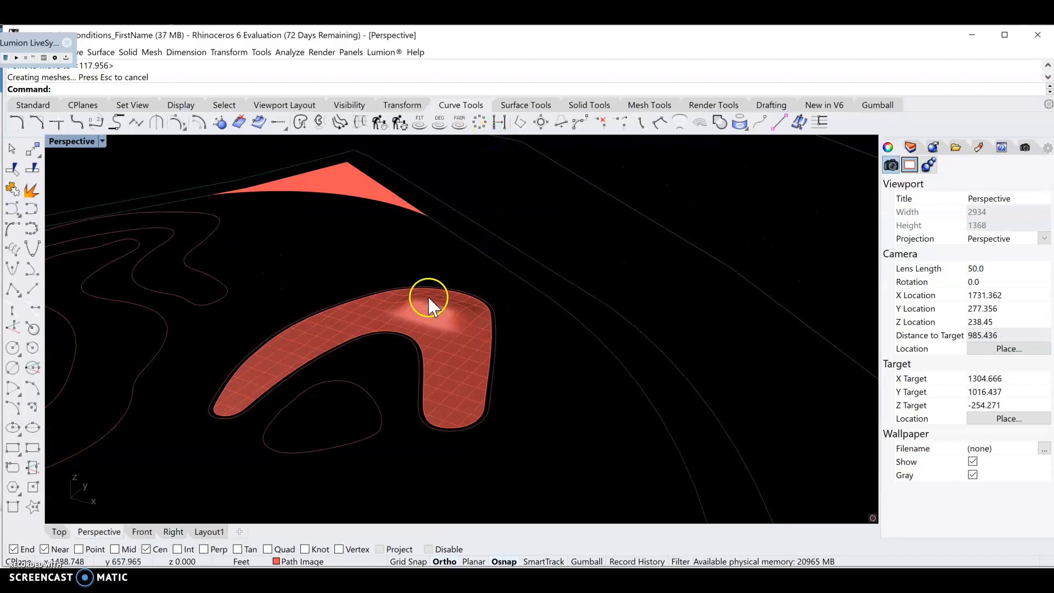
{"action": "right_click_drag", "start_coordinate": [428, 299], "coordinate": [459, 310], "text": "shift"}
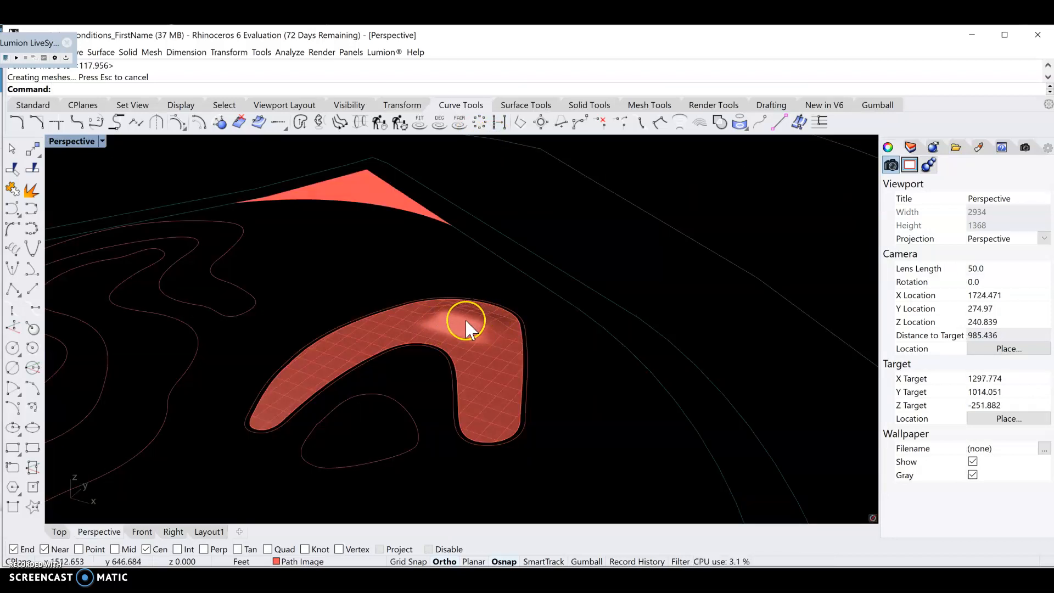
{"action": "left_click", "coordinate": [173, 343]}
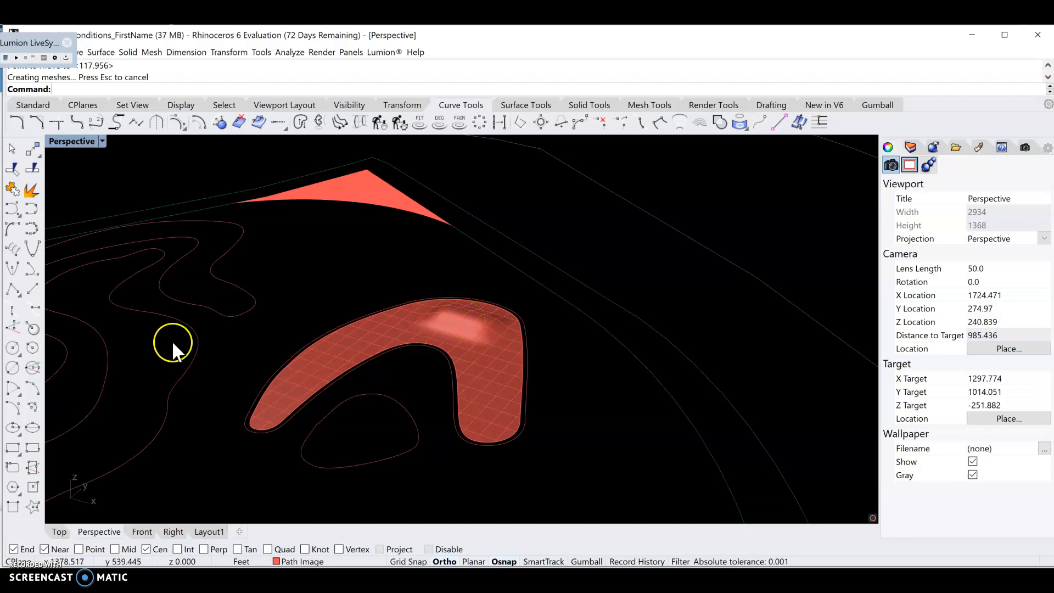